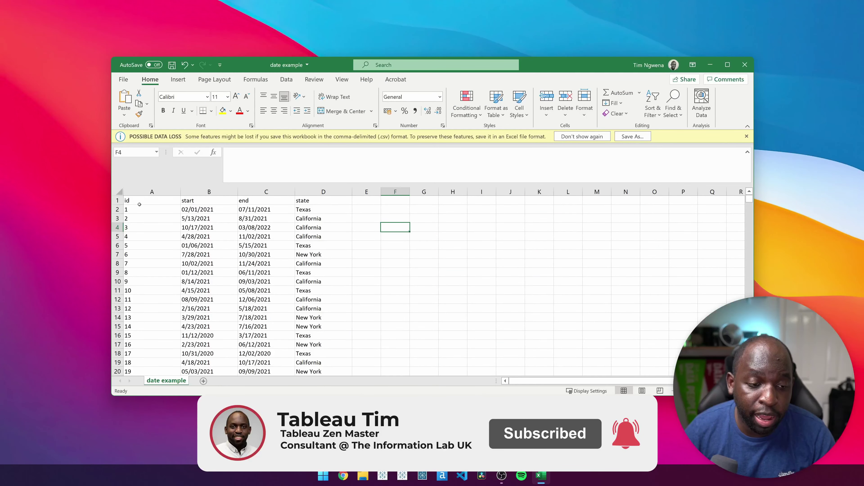
Review the id, start, end and state column headings and the block of patient records.
{"action": "left_click", "coordinate": [140, 203]}
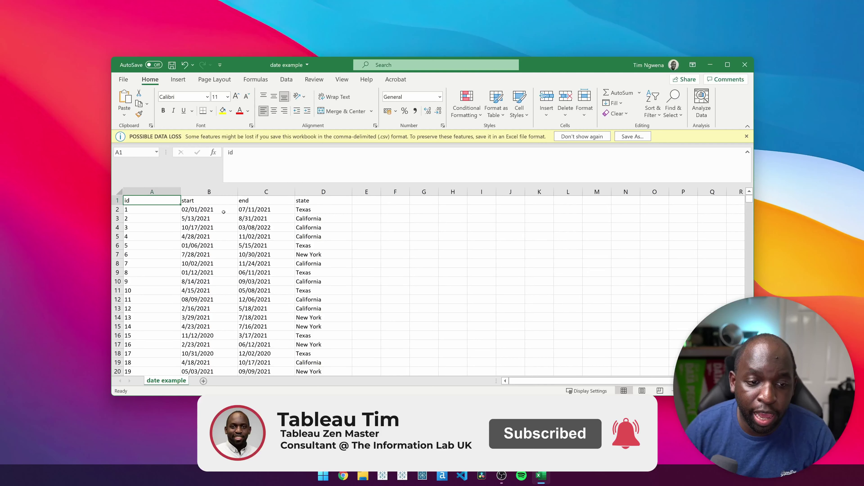
{"action": "left_click", "coordinate": [213, 201]}
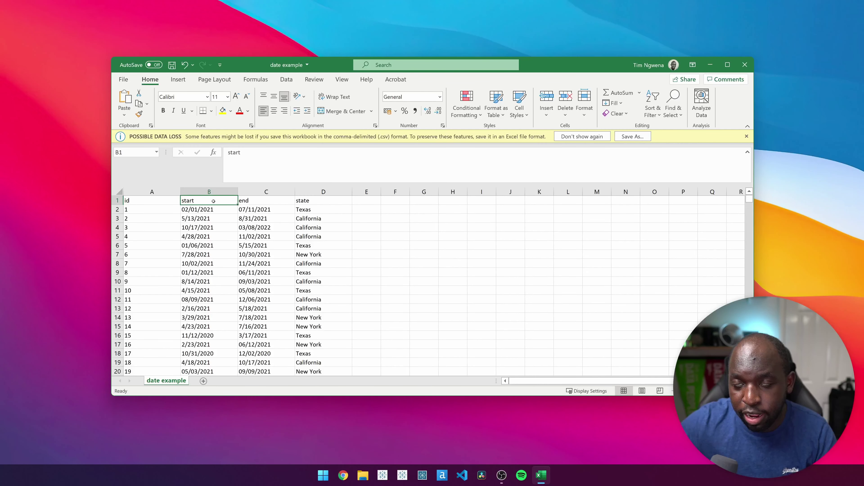
{"action": "left_click", "coordinate": [249, 199]}
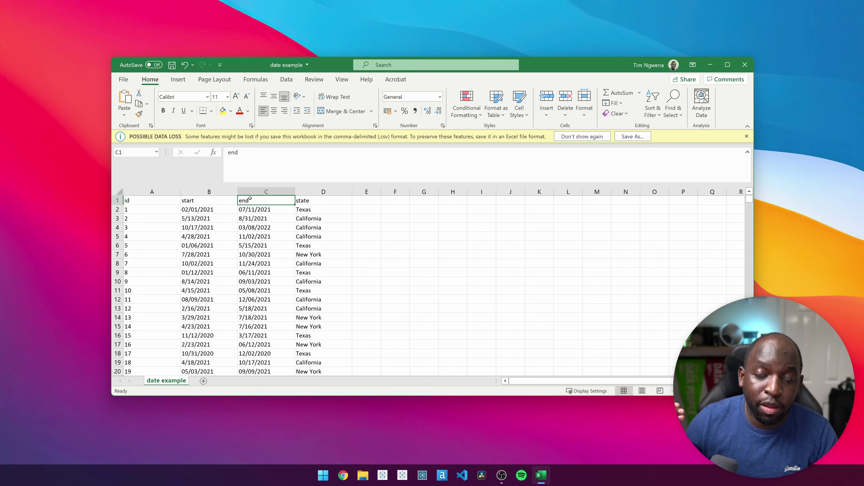
{"action": "left_click", "coordinate": [327, 201]}
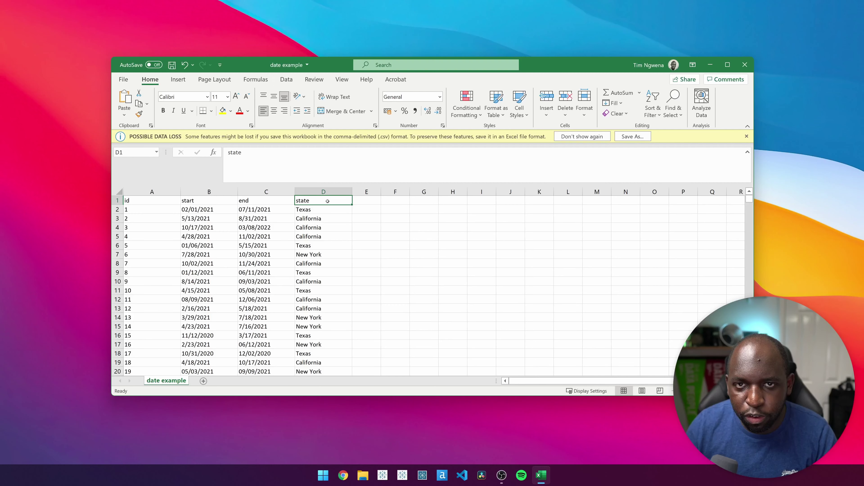
{"action": "left_click_drag", "start_coordinate": [150, 209], "coordinate": [323, 371]}
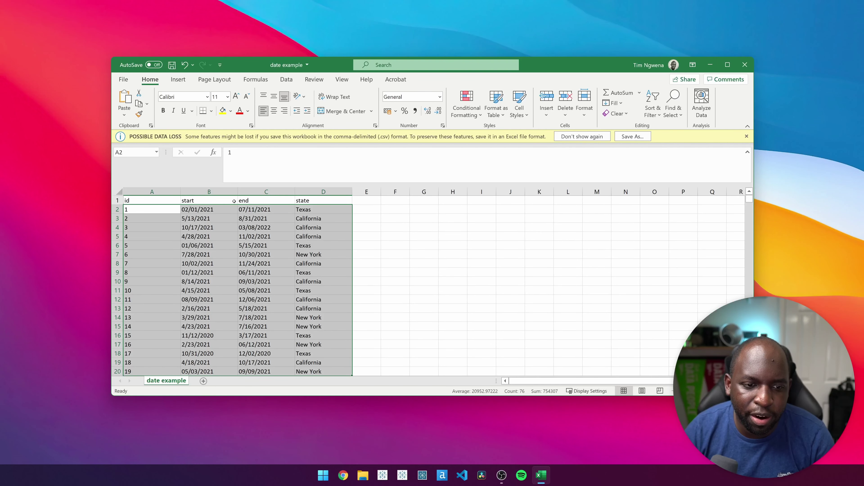
{"action": "left_click", "coordinate": [383, 234]}
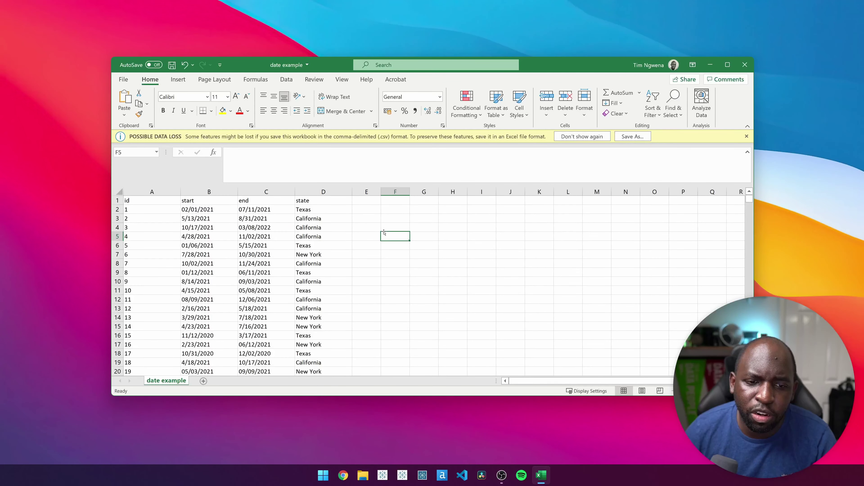
Select columns A–D, then row 2, and inspect the start date 02/01/2021 in B2.
{"action": "left_click_drag", "start_coordinate": [143, 192], "coordinate": [342, 192]}
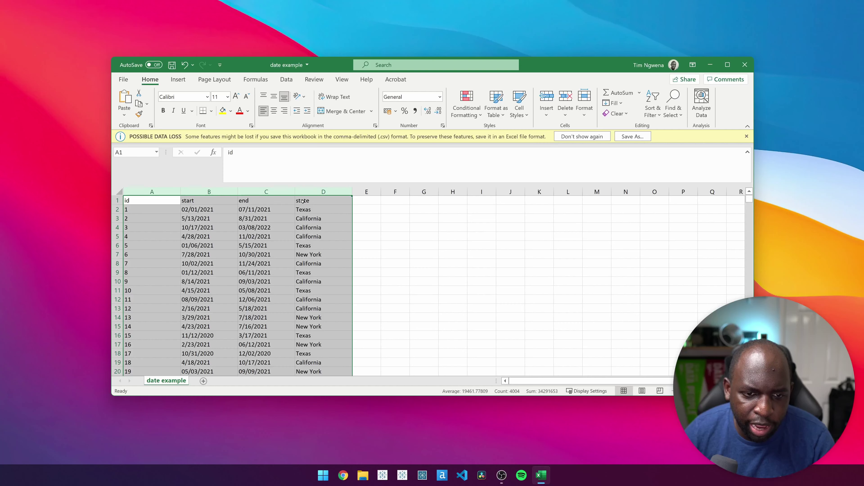
{"action": "left_click", "coordinate": [315, 200]}
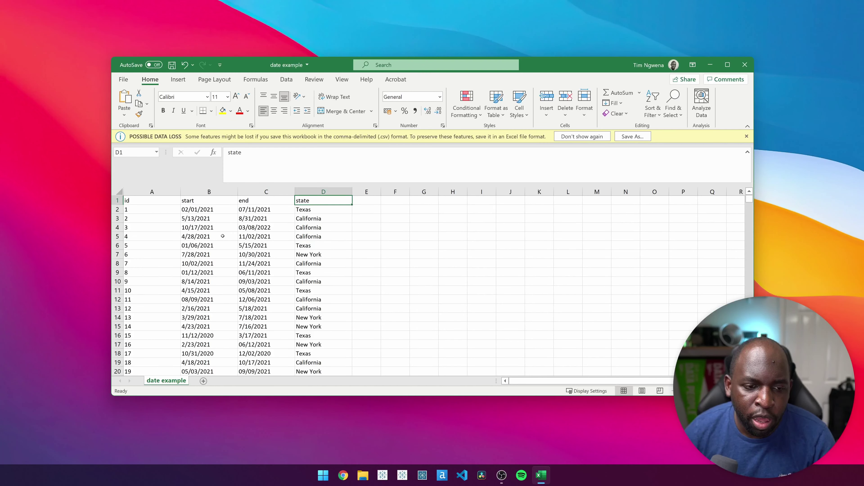
{"action": "left_click", "coordinate": [120, 209]}
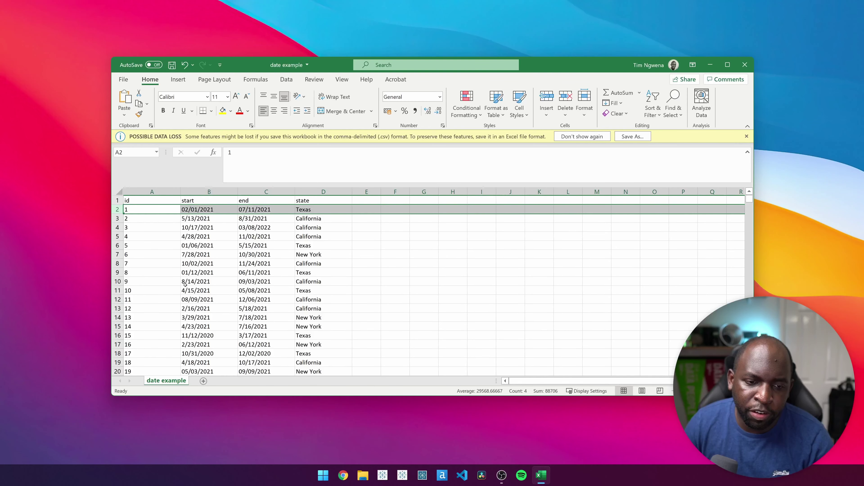
{"action": "scroll", "coordinate": [429, 283], "scroll_direction": "down", "scroll_amount": 1}
{"action": "scroll", "coordinate": [429, 283], "scroll_direction": "up", "scroll_amount": 3, "text": "ctrl"}
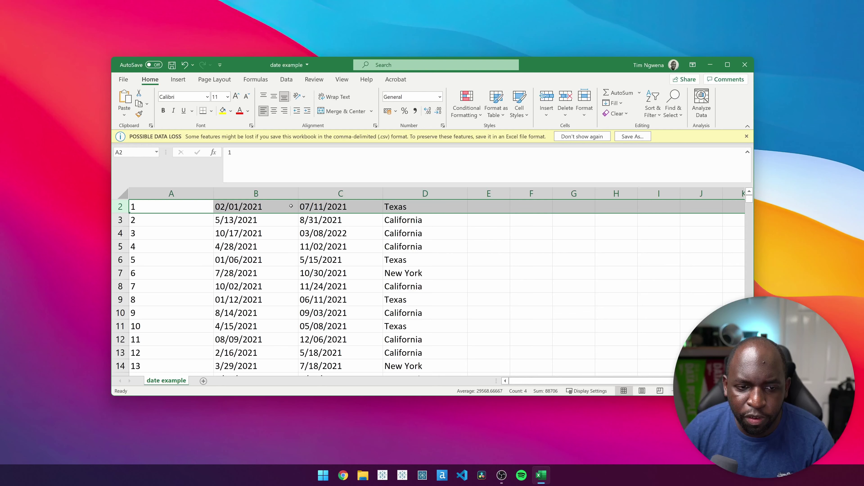
{"action": "left_click", "coordinate": [267, 211]}
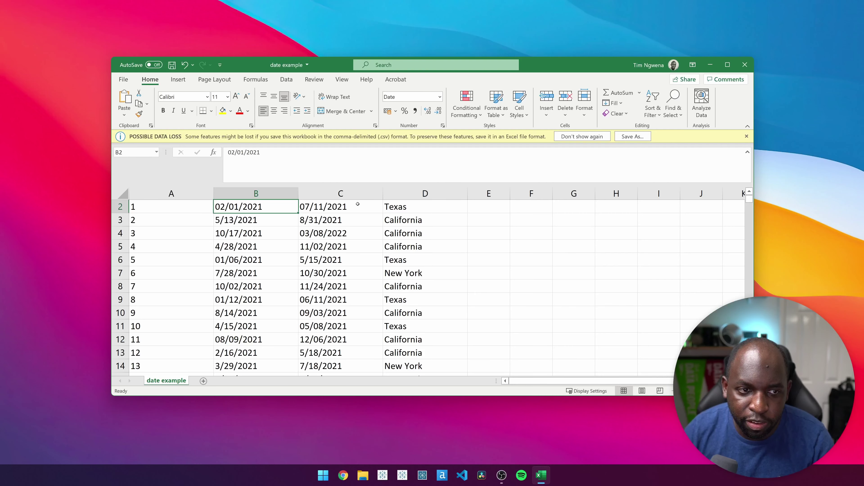
Create a blank workbook and enter 01/01/2017 in cell A1.
{"action": "left_click", "coordinate": [124, 80]}
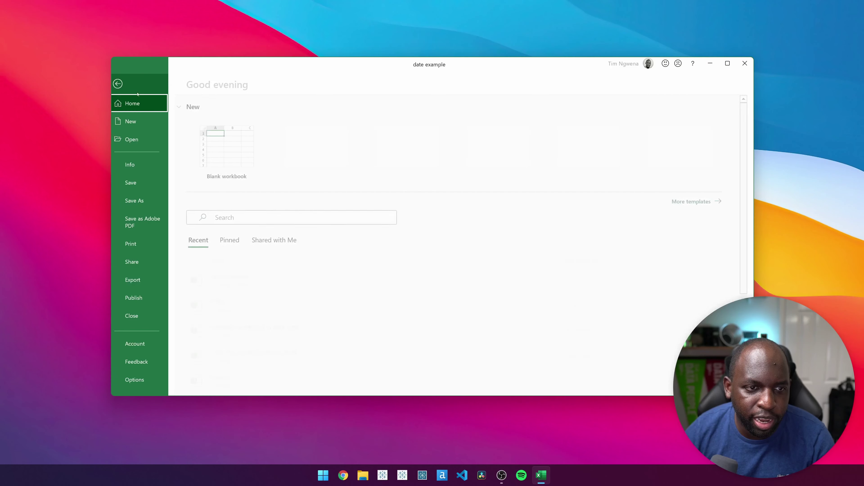
{"action": "left_click", "coordinate": [135, 121]}
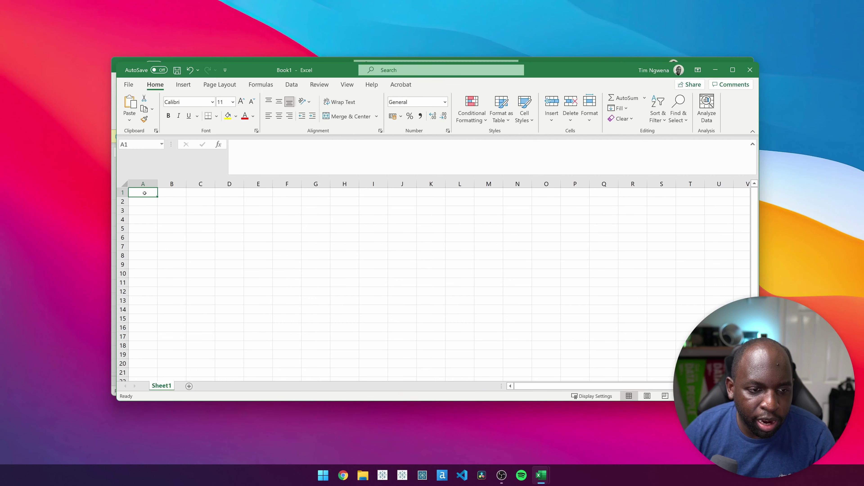
{"action": "type", "text": "0"}
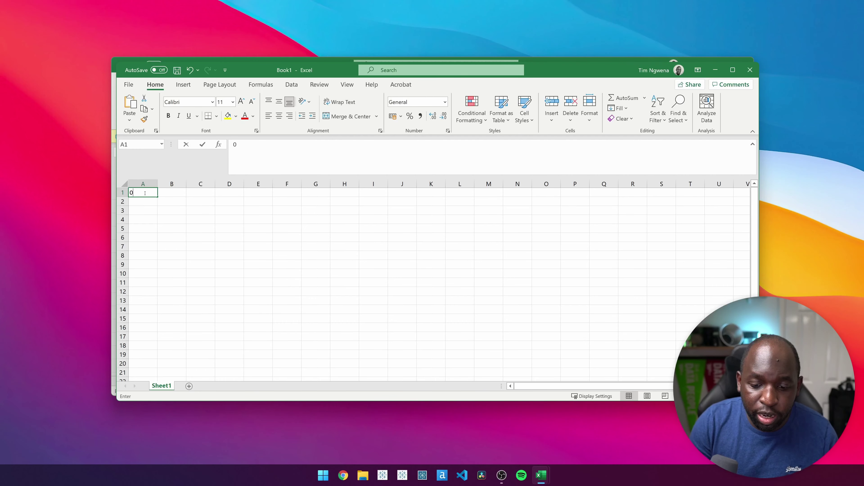
{"action": "type", "text": "1/01/"}
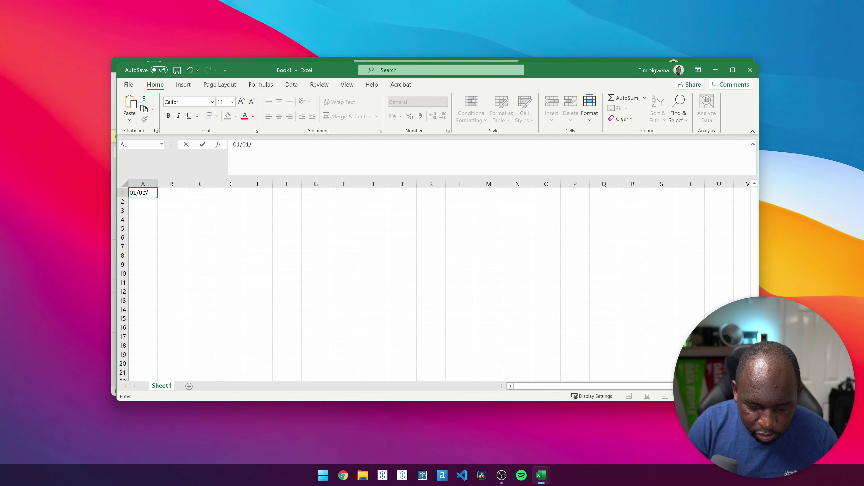
{"action": "type", "text": "2107"}
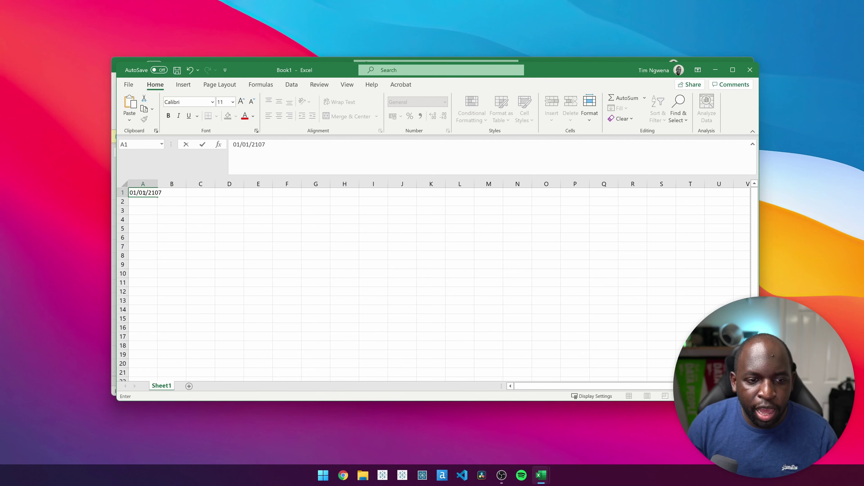
{"action": "key", "text": "BackSpace"}
{"action": "key", "text": "BackSpace"}
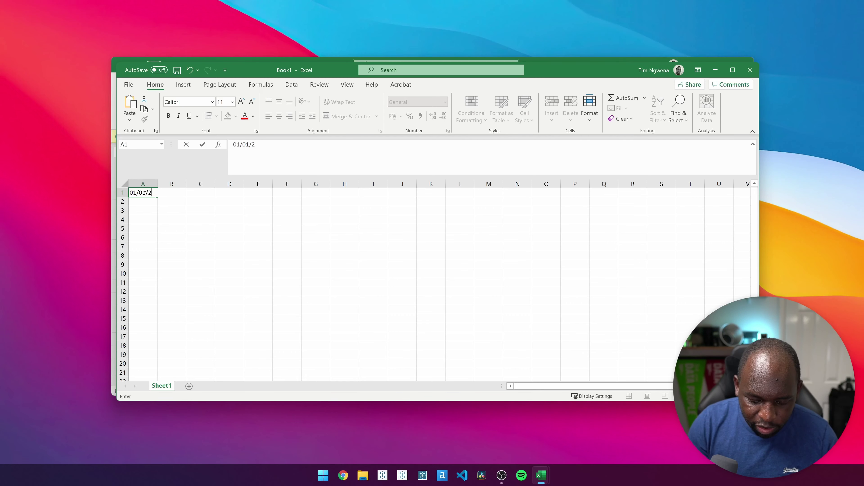
{"action": "type", "text": "017"}
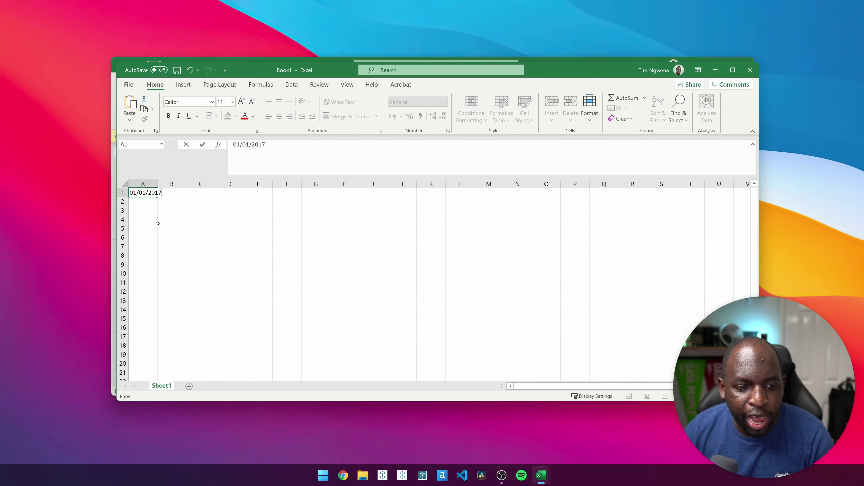
{"action": "key", "text": "Return"}
Insert a row above the first date and add the header 'date' in A1.
{"action": "left_click", "coordinate": [123, 193]}
{"action": "right_click", "coordinate": [123, 193]}
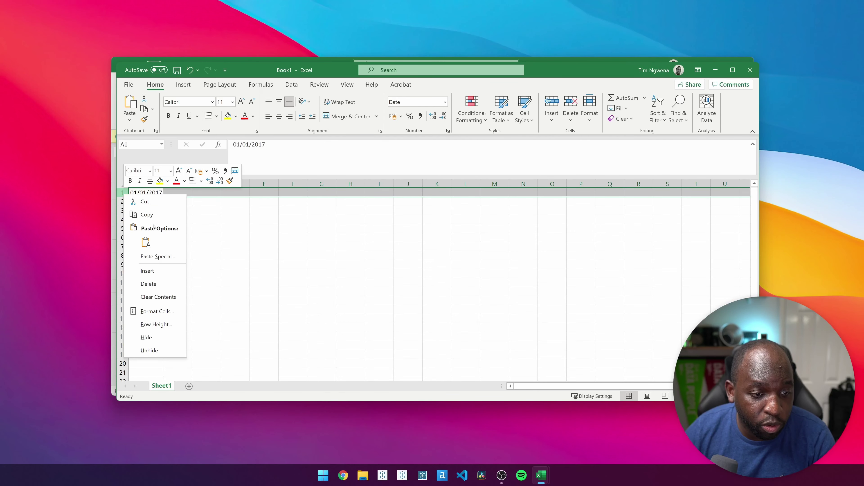
{"action": "left_click", "coordinate": [147, 271]}
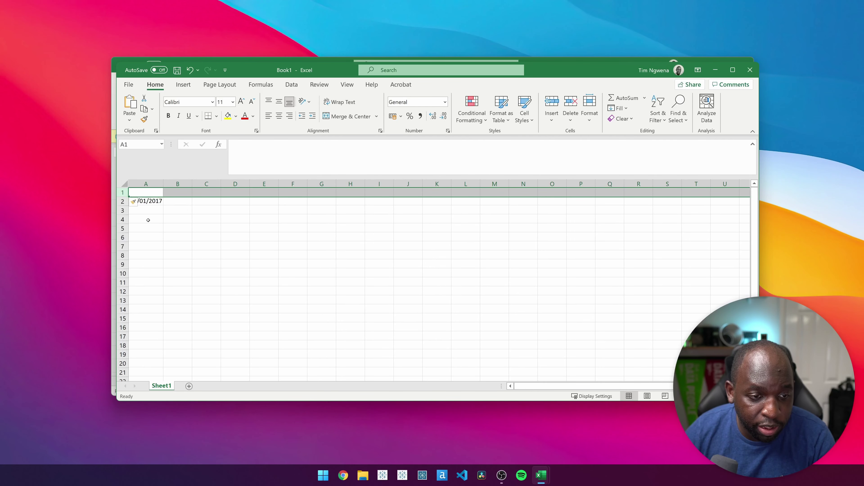
{"action": "left_click", "coordinate": [148, 192]}
{"action": "type", "text": "date"}
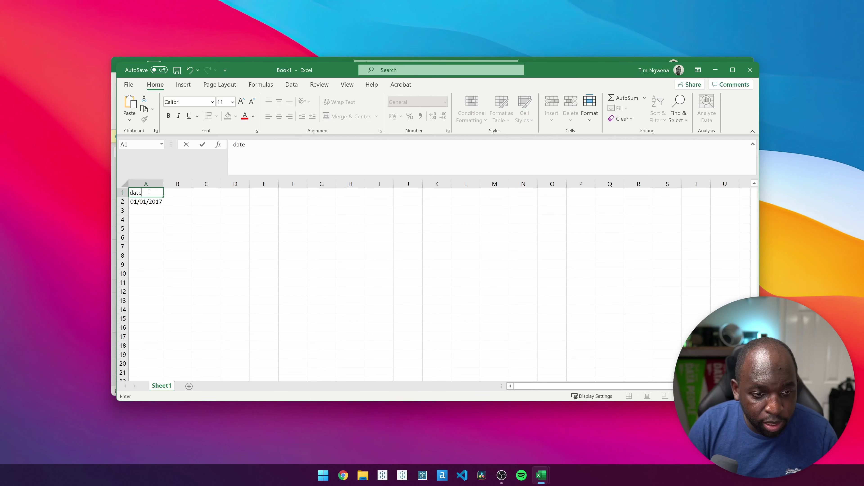
{"action": "left_click", "coordinate": [177, 228]}
Fill column A with daily dates from 01/01/2017 down to 30/12/2022.
{"action": "left_click", "coordinate": [159, 204]}
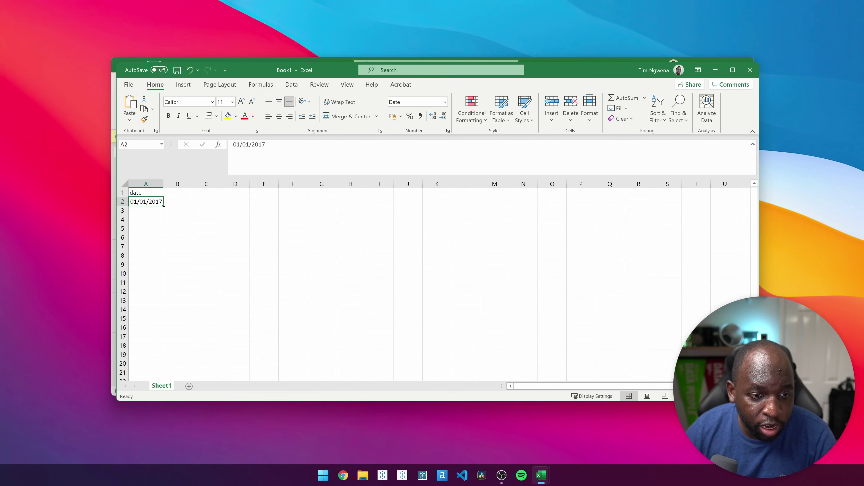
{"action": "left_click_drag", "start_coordinate": [164, 206], "coordinate": [164, 232]}
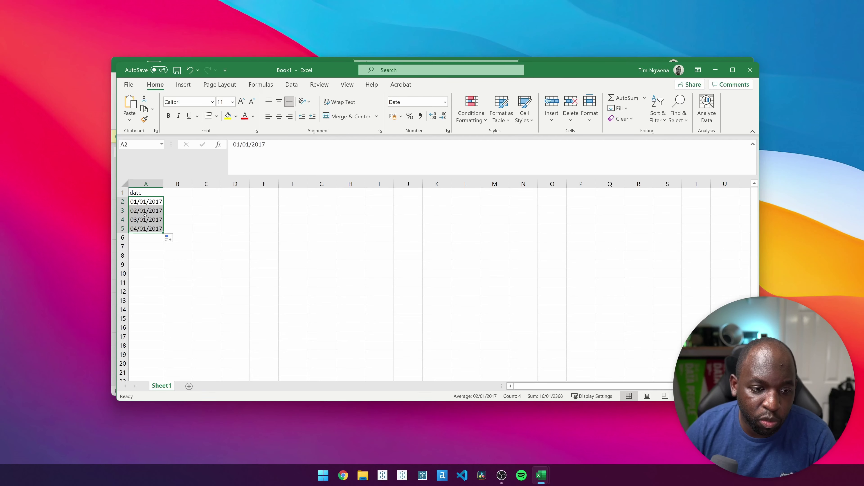
{"action": "left_click_drag", "start_coordinate": [163, 231], "coordinate": [144, 470]}
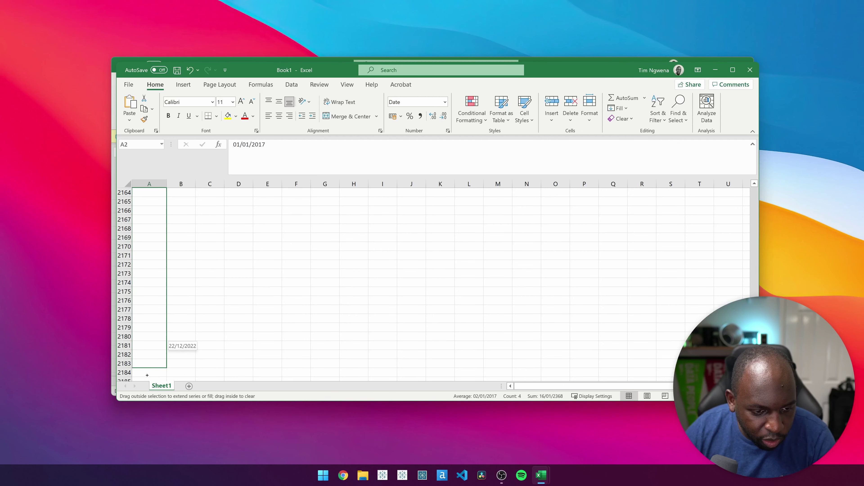
{"action": "left_click_drag", "start_coordinate": [147, 375], "coordinate": [146, 370]}
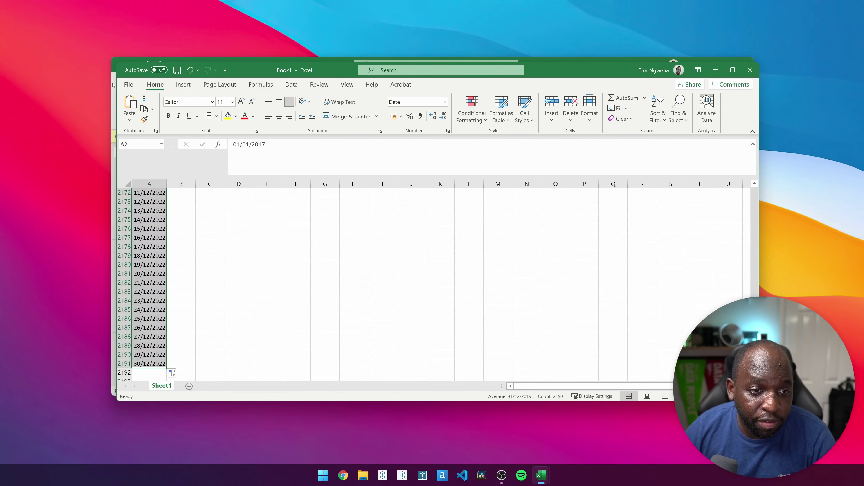
Save the new workbook as 'date scaffold' in the Desktop's Dates folder.
{"action": "left_click", "coordinate": [128, 84]}
{"action": "left_click", "coordinate": [151, 206]}
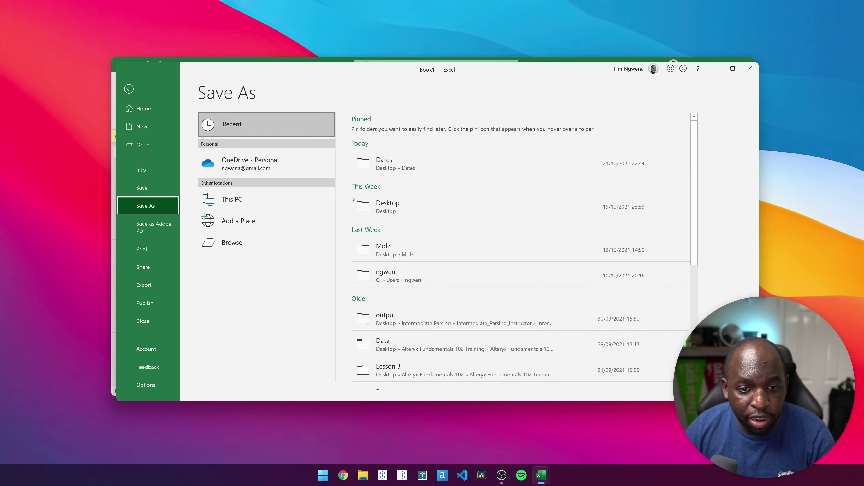
{"action": "left_click", "coordinate": [229, 246]}
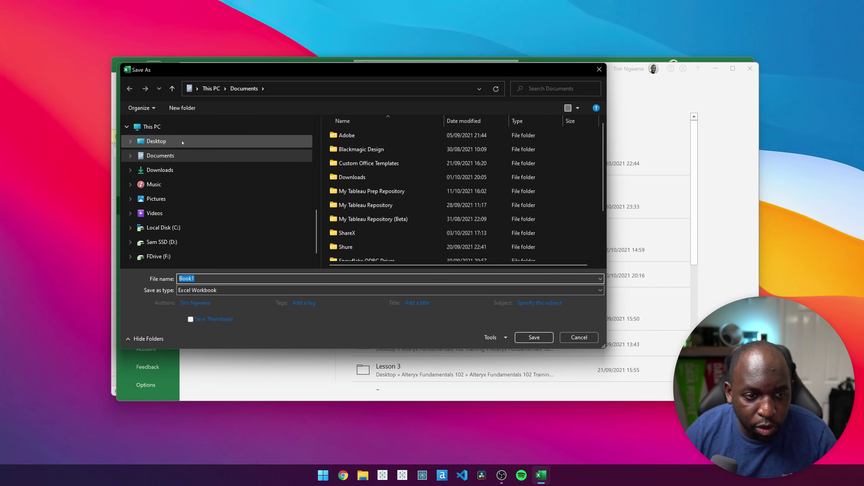
{"action": "left_click", "coordinate": [190, 145]}
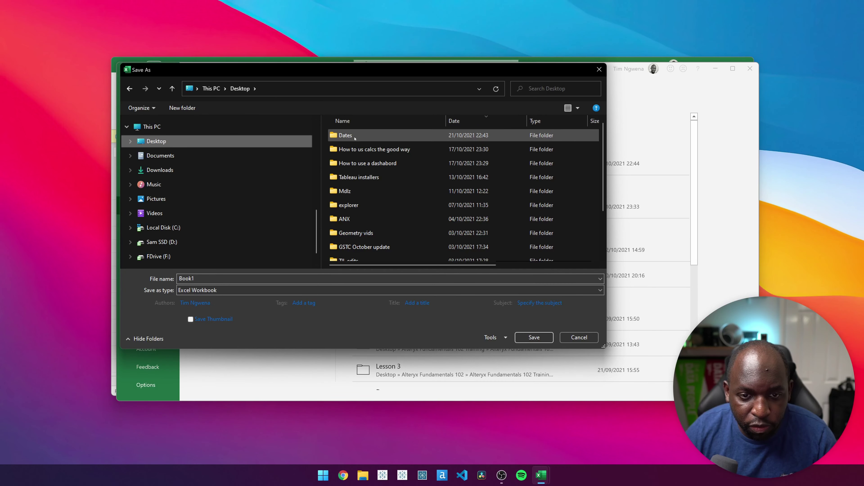
{"action": "double_click", "coordinate": [348, 136]}
{"action": "left_click", "coordinate": [209, 279]}
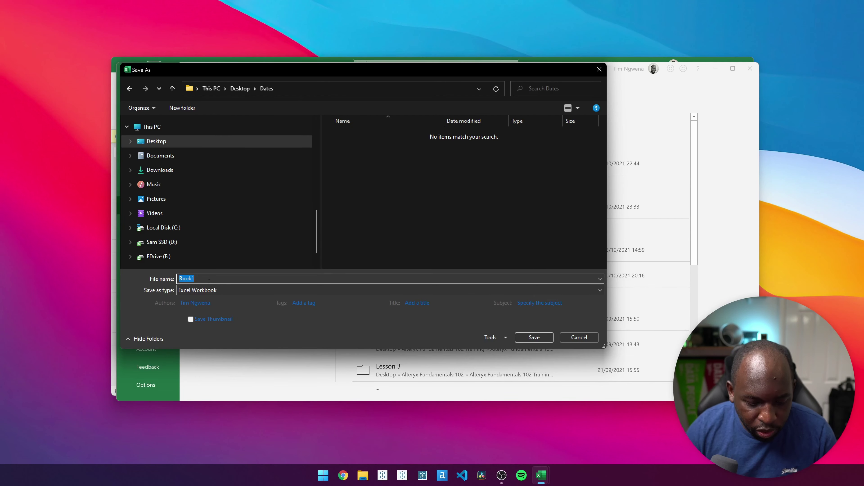
{"action": "type", "text": "date scaffold"}
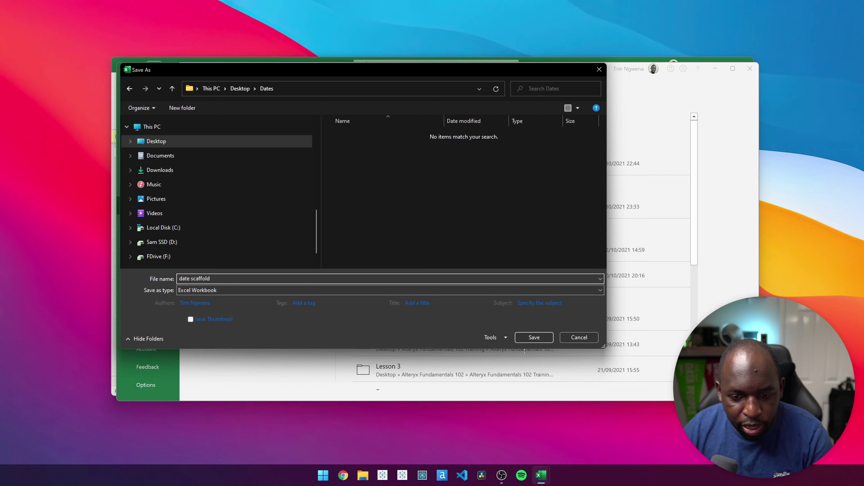
{"action": "left_click", "coordinate": [531, 336]}
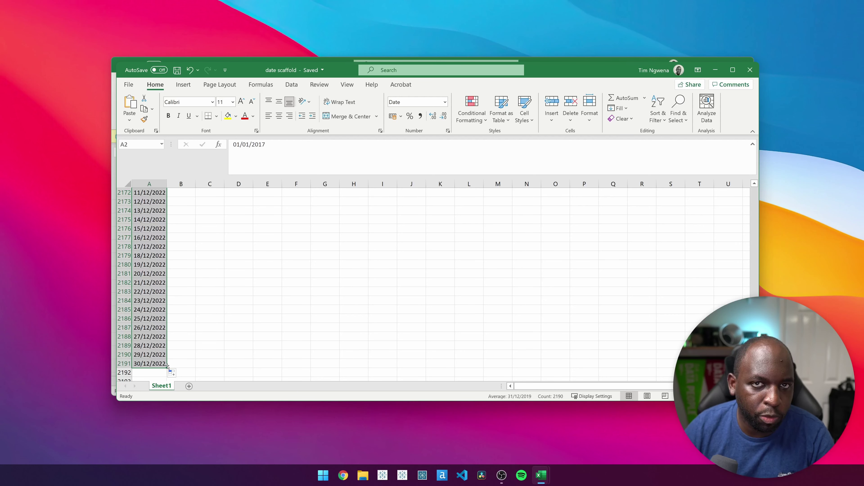
{"action": "left_click", "coordinate": [350, 291]}
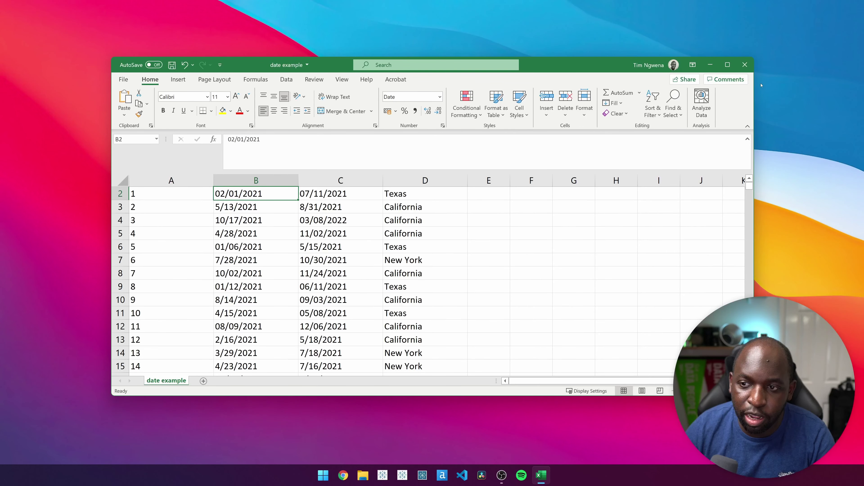
Close Excel, saving date example as CSV over the existing file, and launch Tableau Desktop.
{"action": "left_click", "coordinate": [744, 65]}
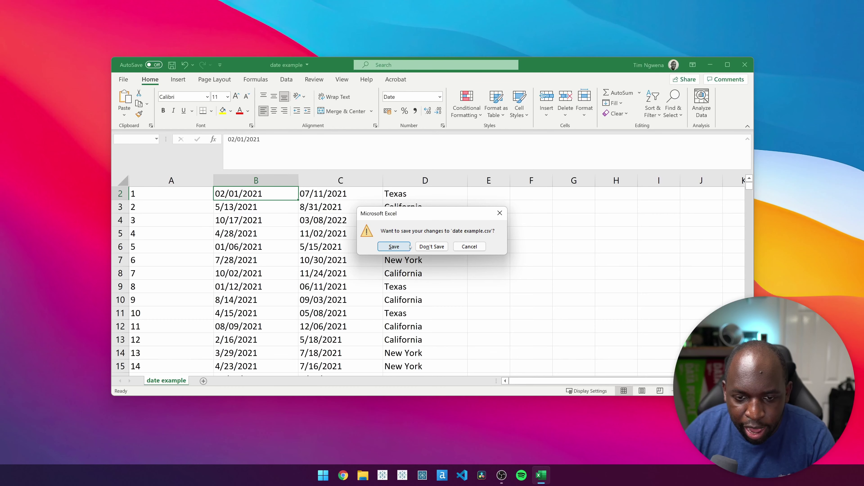
{"action": "left_click", "coordinate": [394, 246]}
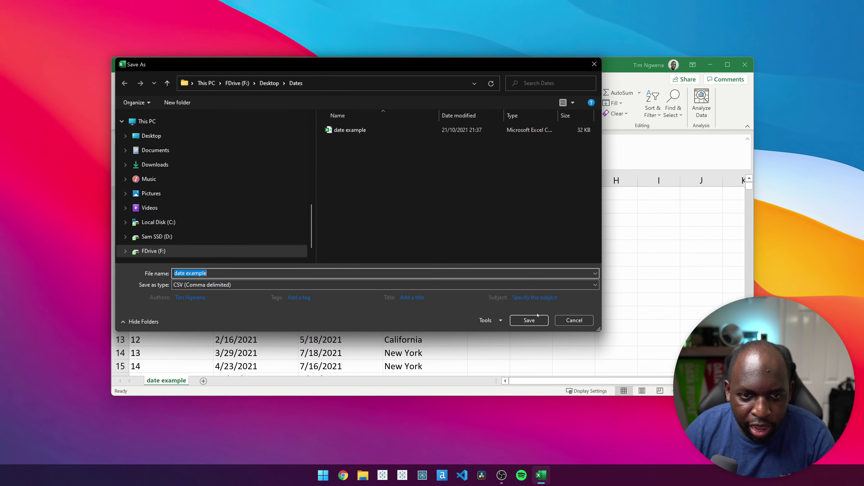
{"action": "left_click", "coordinate": [529, 320]}
{"action": "left_click", "coordinate": [466, 237]}
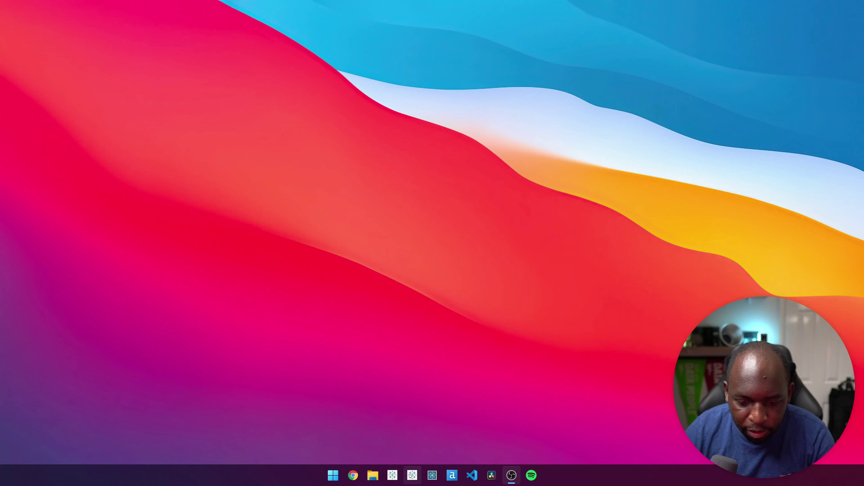
{"action": "left_click", "coordinate": [393, 475]}
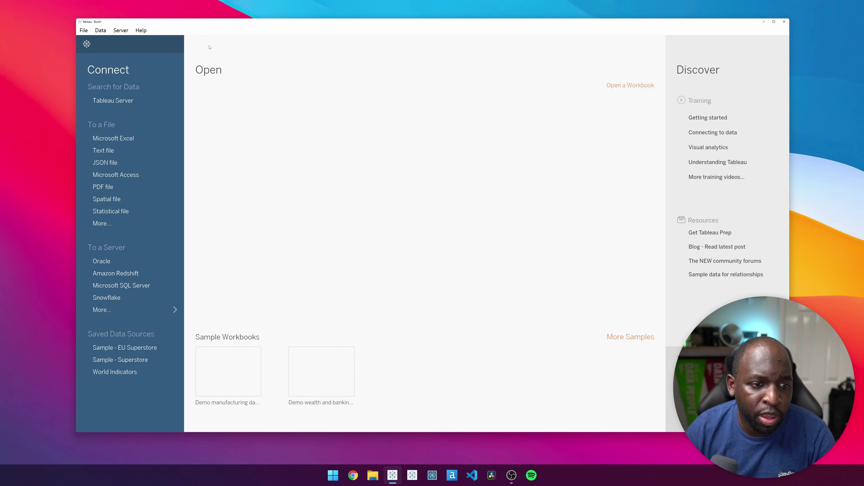
Connect to the text file Dates > date example.csv and enlarge the data preview grid.
{"action": "left_click", "coordinate": [117, 151]}
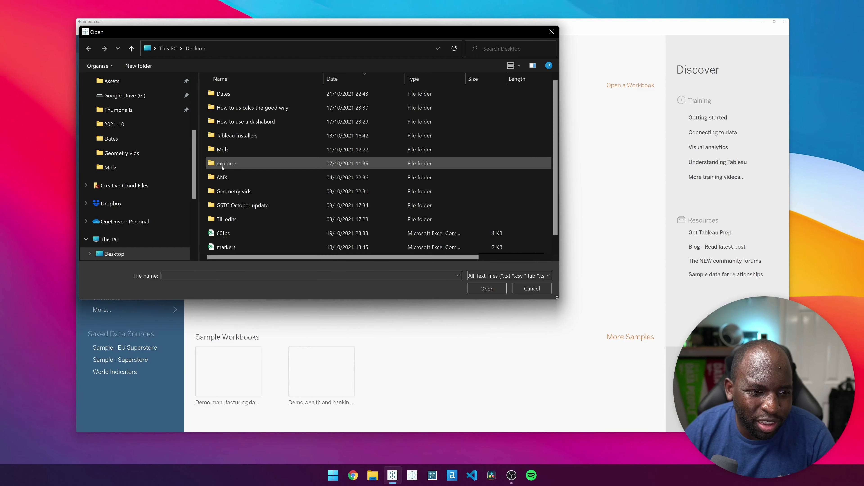
{"action": "double_click", "coordinate": [233, 96]}
{"action": "left_click", "coordinate": [240, 94]}
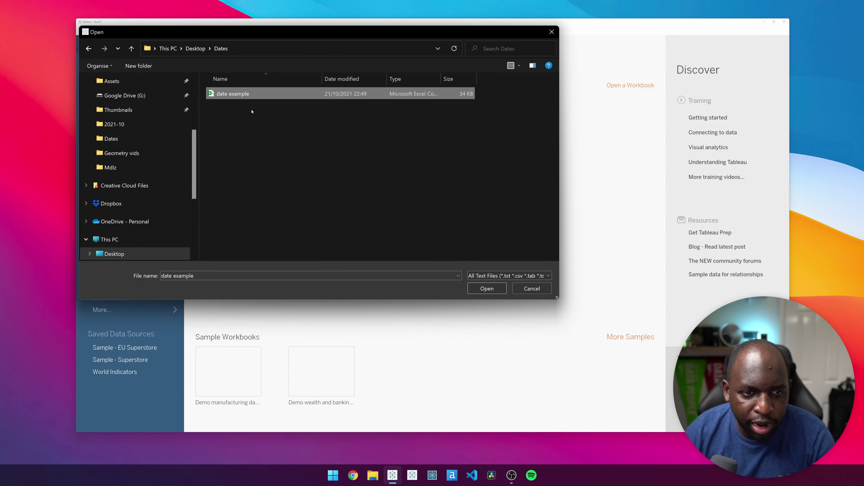
{"action": "left_click", "coordinate": [487, 288]}
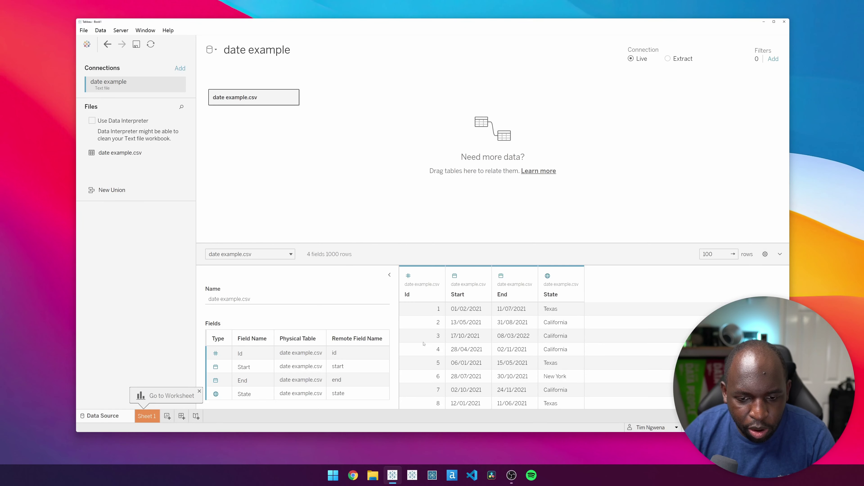
{"action": "left_click_drag", "start_coordinate": [419, 243], "coordinate": [439, 155]}
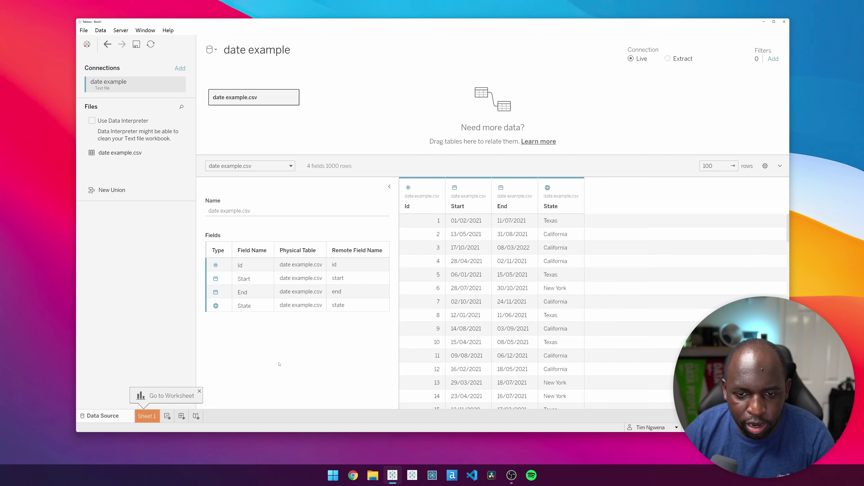
{"action": "left_click", "coordinate": [147, 415]}
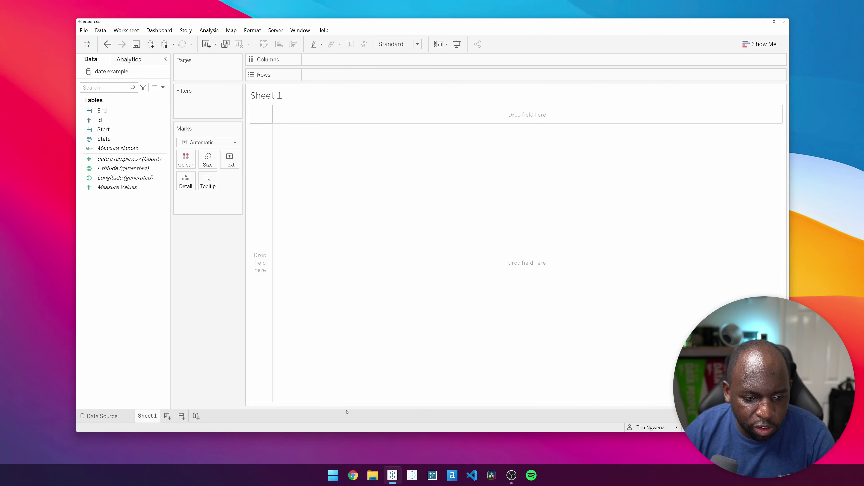
{"action": "left_click_drag", "start_coordinate": [103, 129], "coordinate": [340, 74]}
{"action": "left_click_drag", "start_coordinate": [102, 110], "coordinate": [402, 75]}
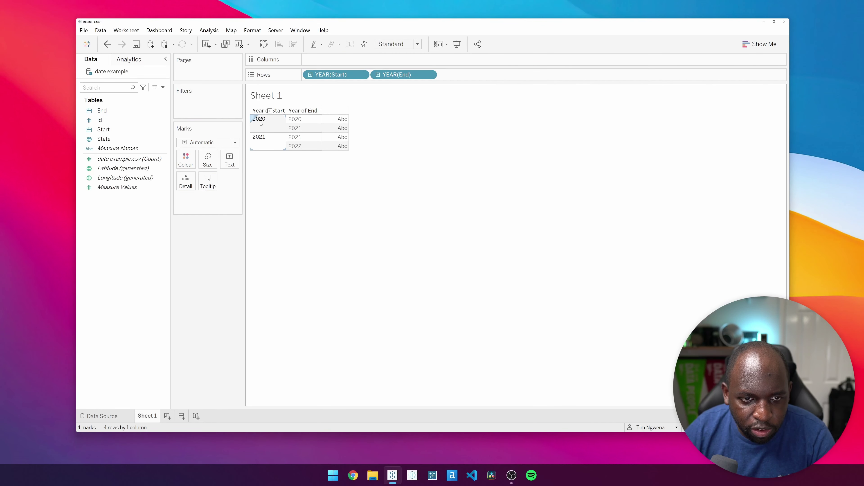
{"action": "left_click", "coordinate": [378, 75]}
{"action": "left_click", "coordinate": [445, 74]}
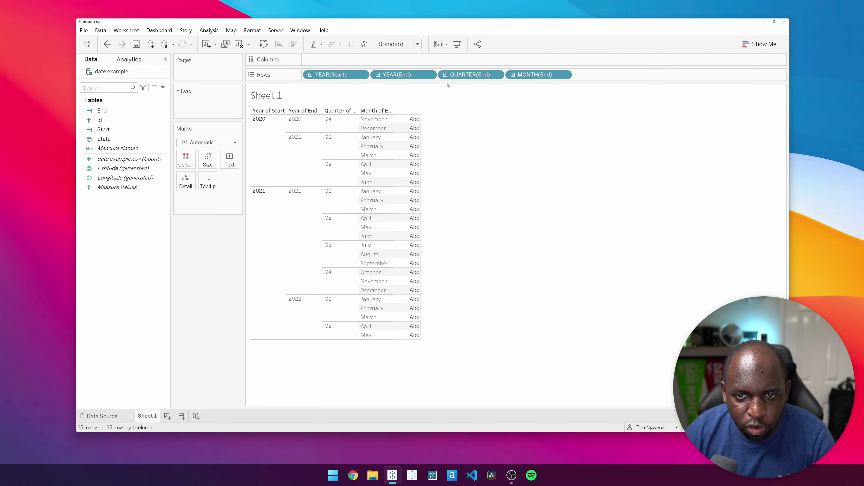
{"action": "left_click_drag", "start_coordinate": [468, 75], "coordinate": [328, 394]}
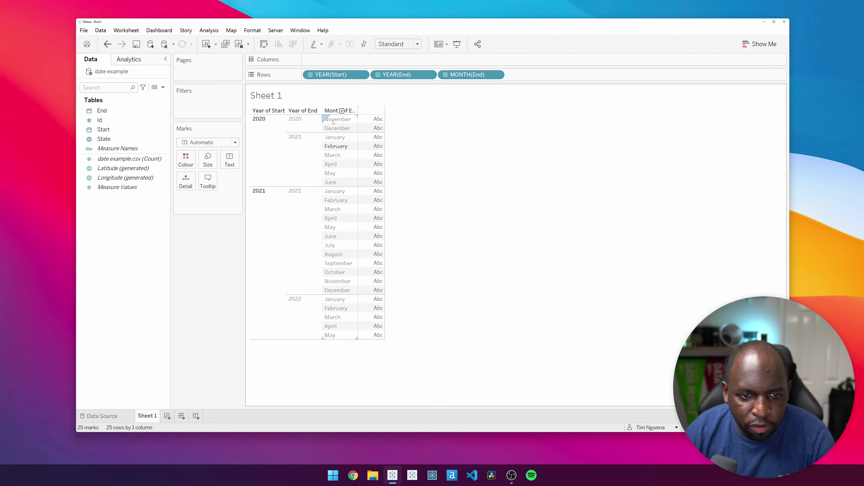
{"action": "left_click", "coordinate": [310, 75]}
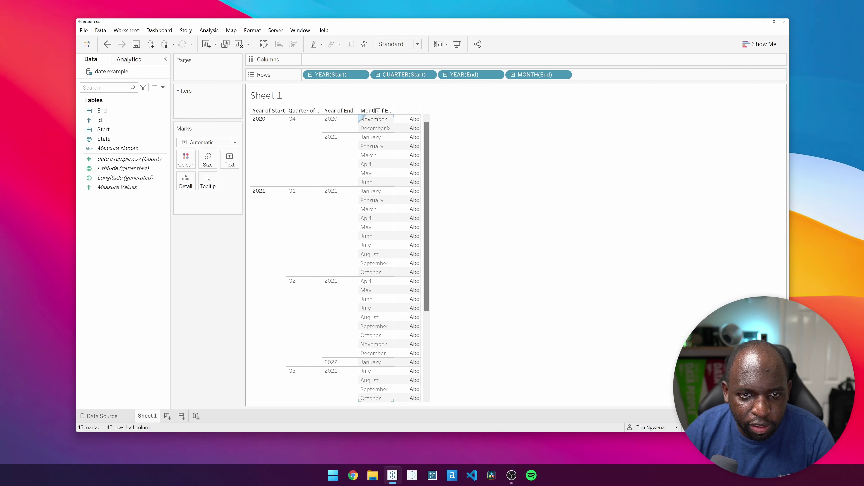
{"action": "left_click", "coordinate": [445, 75]}
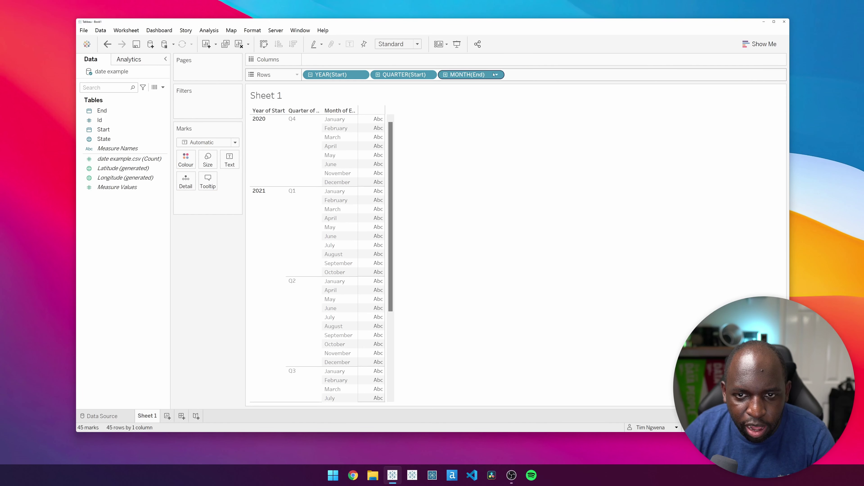
{"action": "left_click_drag", "start_coordinate": [464, 75], "coordinate": [417, 170]}
{"action": "left_click", "coordinate": [378, 75]}
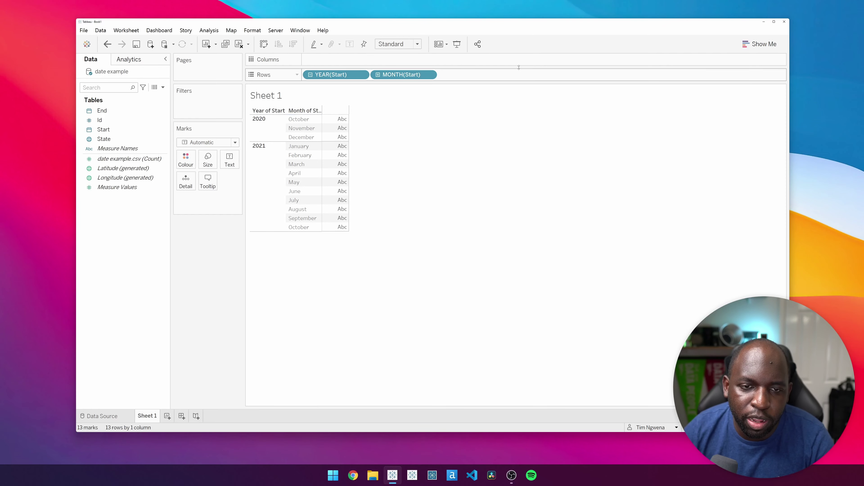
{"action": "left_click_drag", "start_coordinate": [402, 75], "coordinate": [245, 252]}
{"action": "left_click_drag", "start_coordinate": [302, 81], "coordinate": [122, 119]}
{"action": "right_click", "coordinate": [121, 71]}
{"action": "left_click", "coordinate": [157, 76]}
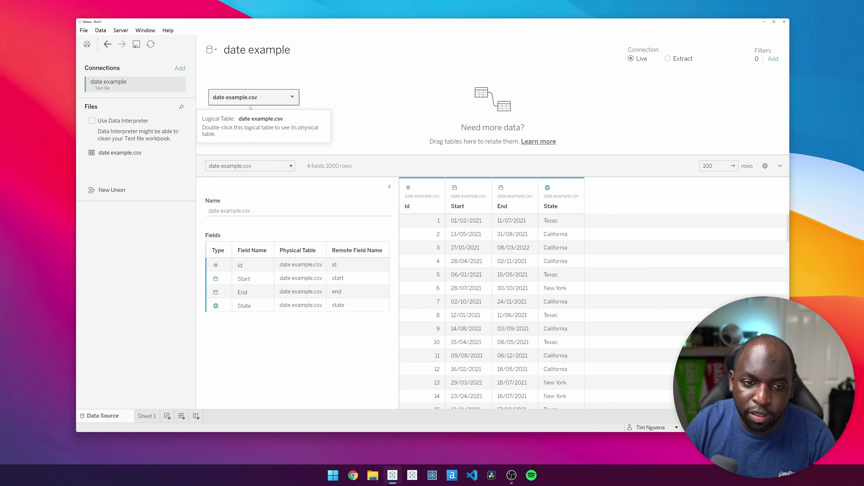
Remove the date example.csv table from the canvas using its context menu.
{"action": "right_click", "coordinate": [289, 97]}
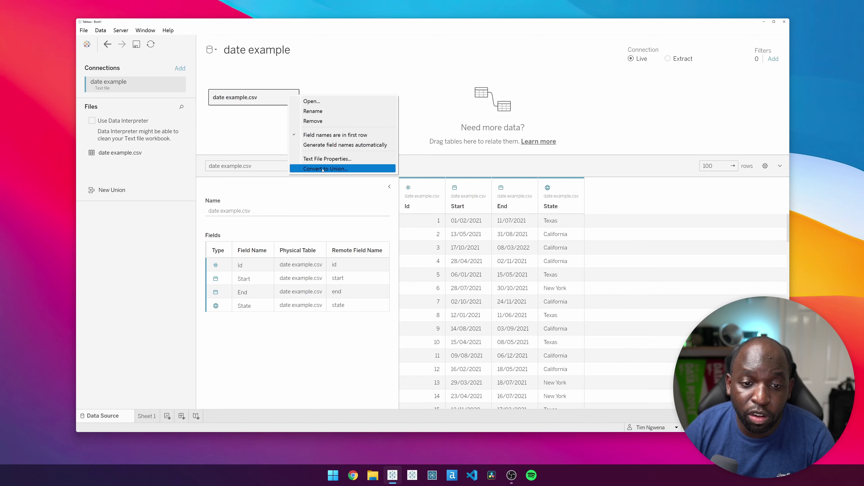
{"action": "left_click", "coordinate": [337, 122]}
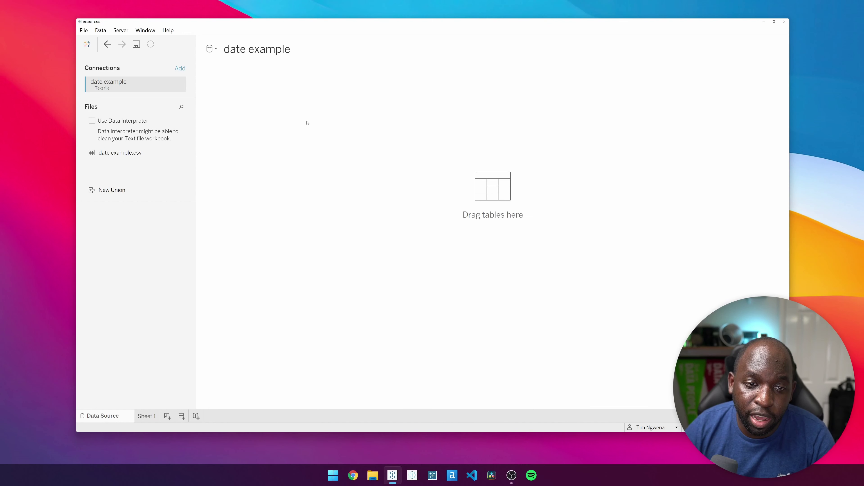
Add the date scaffold Excel workbook as a new connection.
{"action": "left_click", "coordinate": [180, 68]}
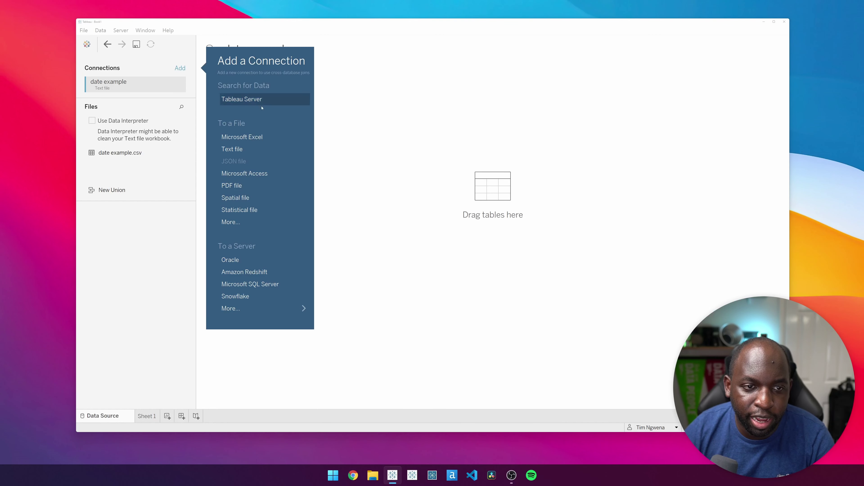
{"action": "left_click", "coordinate": [250, 137]}
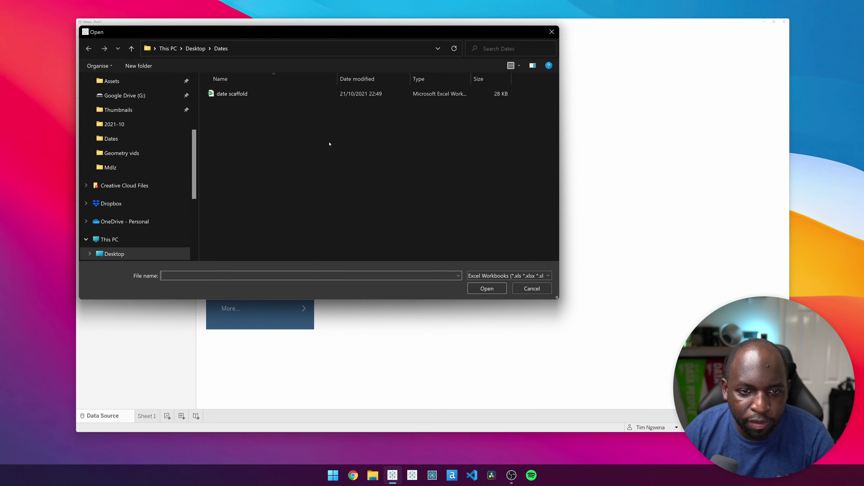
{"action": "left_click", "coordinate": [231, 97]}
{"action": "left_click", "coordinate": [503, 289]}
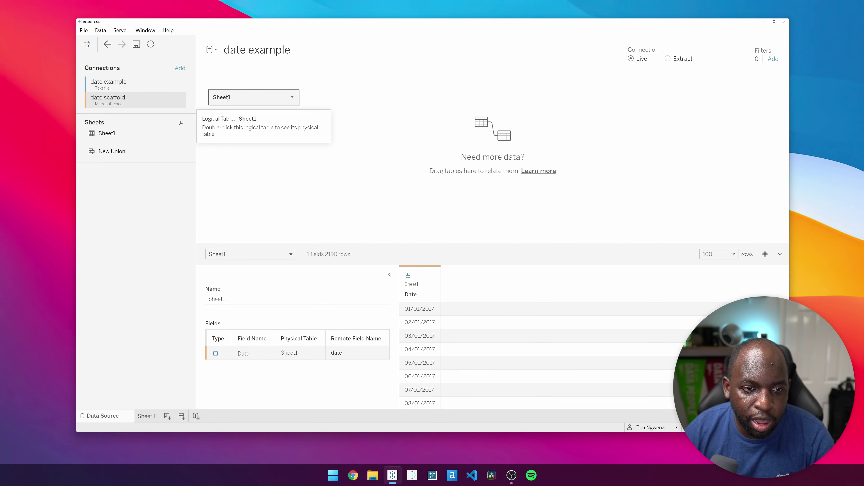
Rename the Sheet1 table on the canvas to 'Date scaffold'.
{"action": "left_click", "coordinate": [292, 97]}
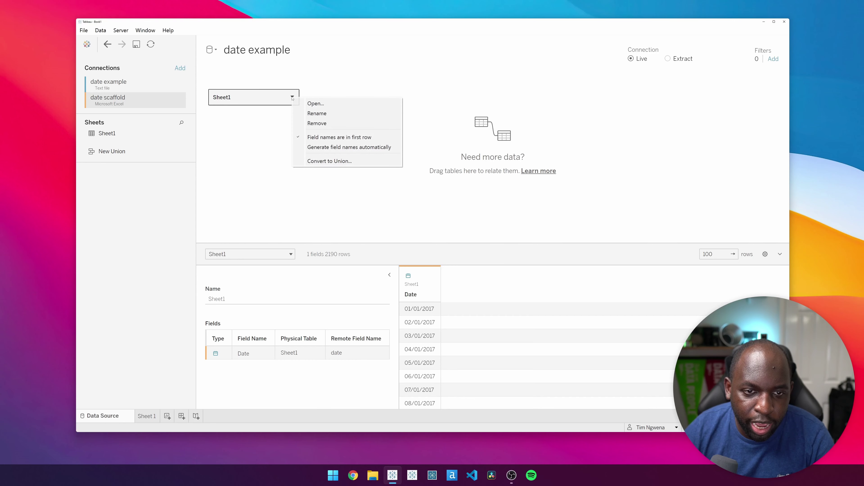
{"action": "left_click", "coordinate": [312, 112]}
{"action": "type", "text": "D"}
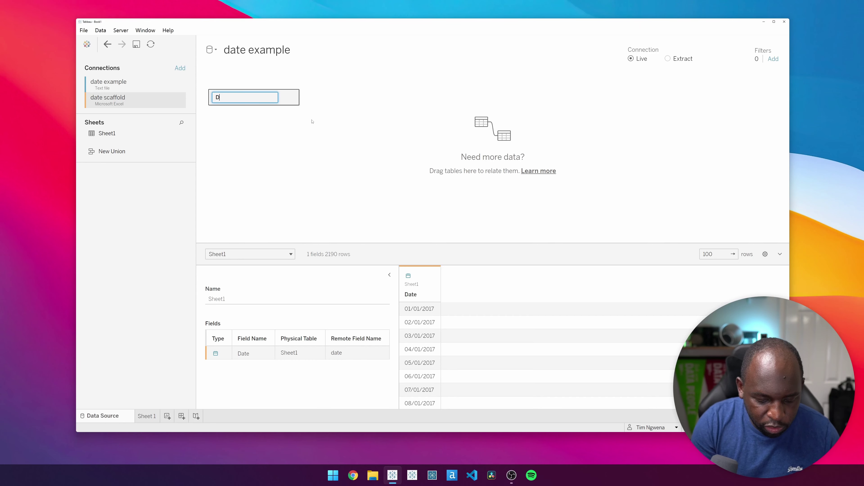
{"action": "type", "text": "ate scaffold"}
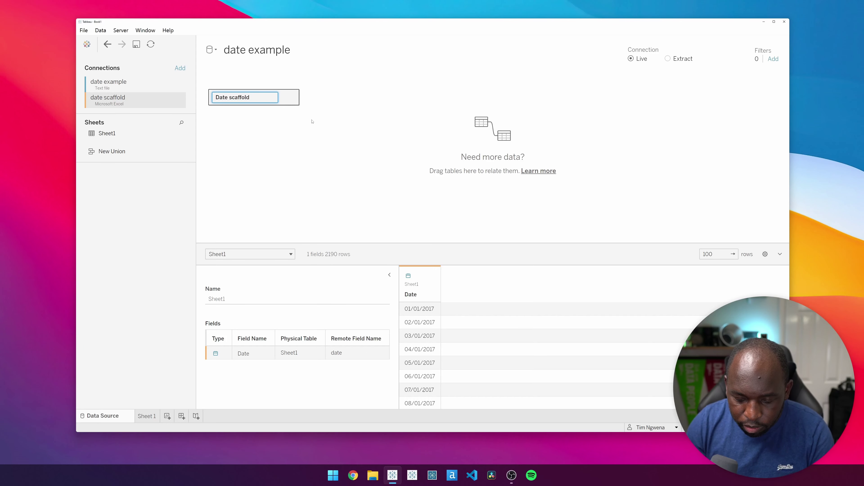
{"action": "key", "text": "Return"}
{"action": "left_click", "coordinate": [121, 86]}
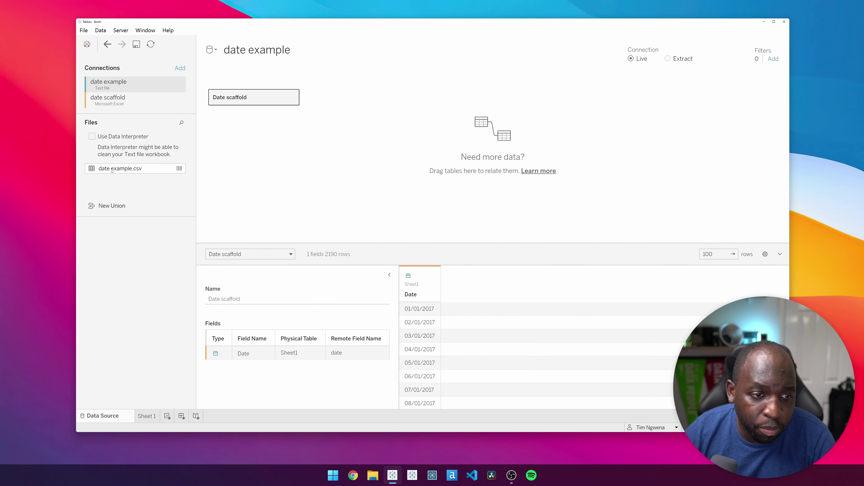
Drag date example.csv from the Files list onto the canvas beside Date scaffold.
{"action": "left_click_drag", "start_coordinate": [116, 171], "coordinate": [388, 100]}
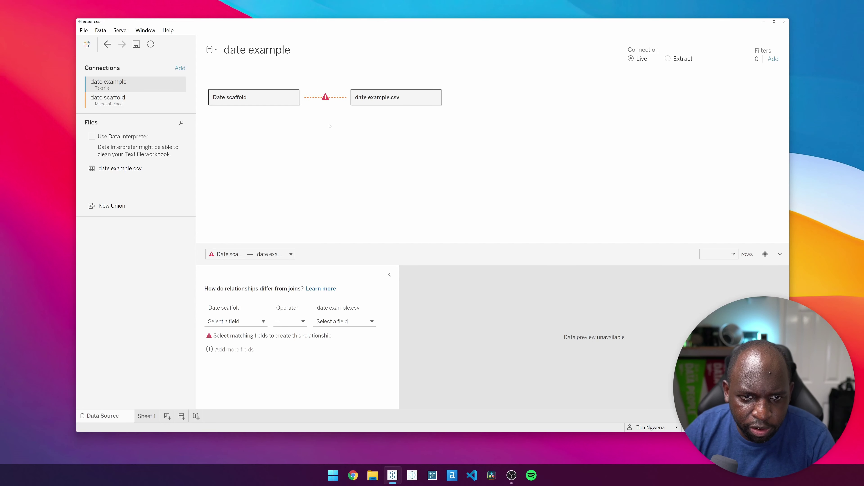
{"action": "mouse_move", "coordinate": [333, 101]}
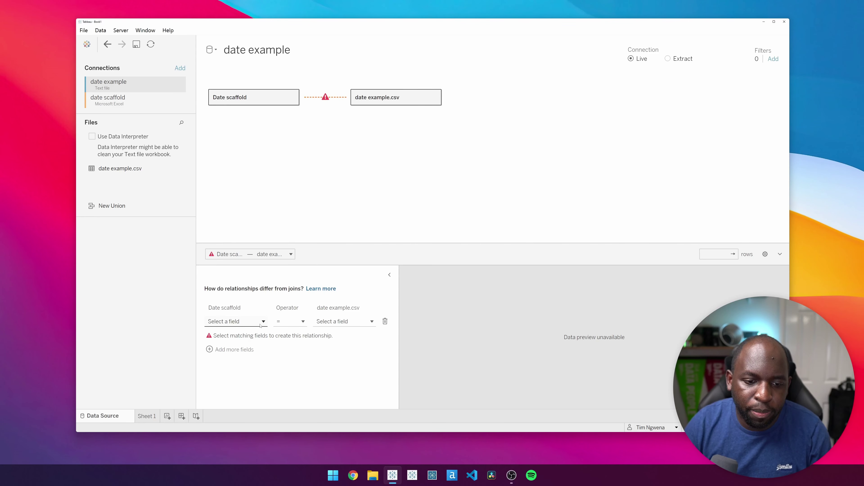
Set the first relationship condition to Date >= Start.
{"action": "left_click", "coordinate": [260, 326]}
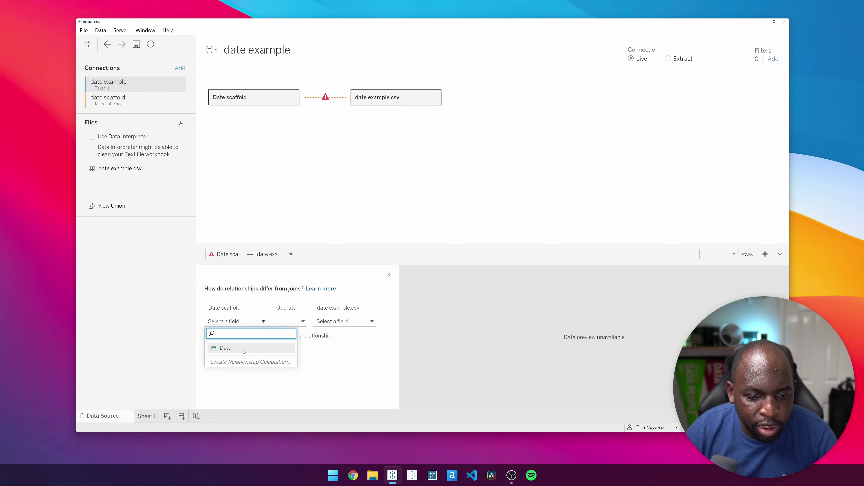
{"action": "left_click", "coordinate": [246, 347]}
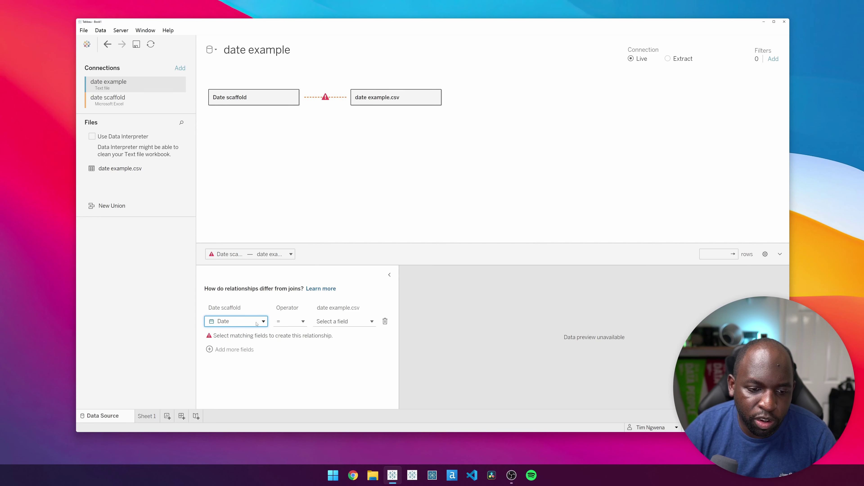
{"action": "left_click", "coordinate": [292, 321]}
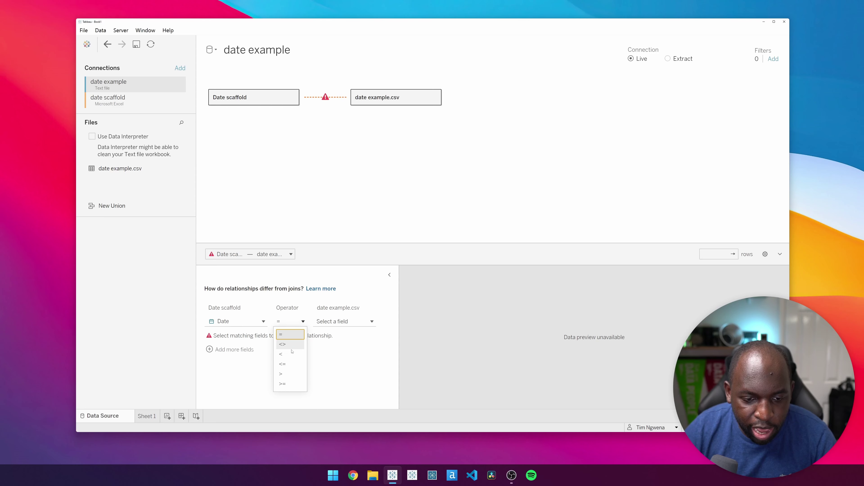
{"action": "left_click", "coordinate": [285, 384]}
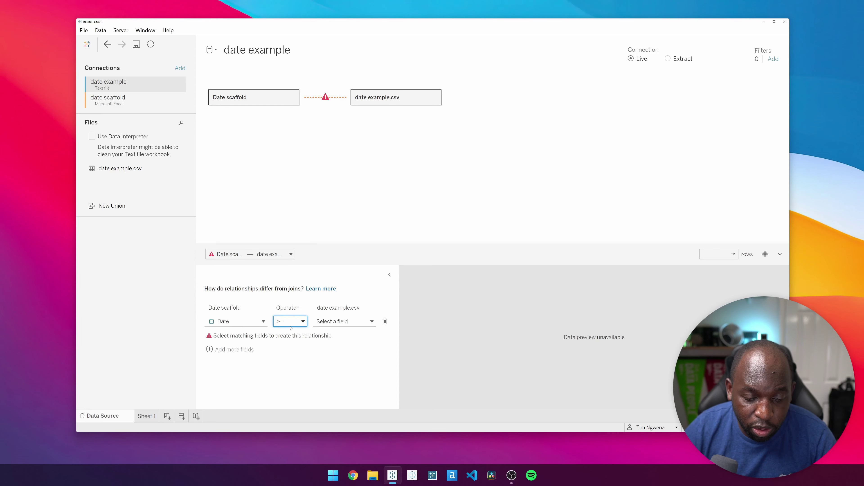
{"action": "left_click", "coordinate": [342, 321]}
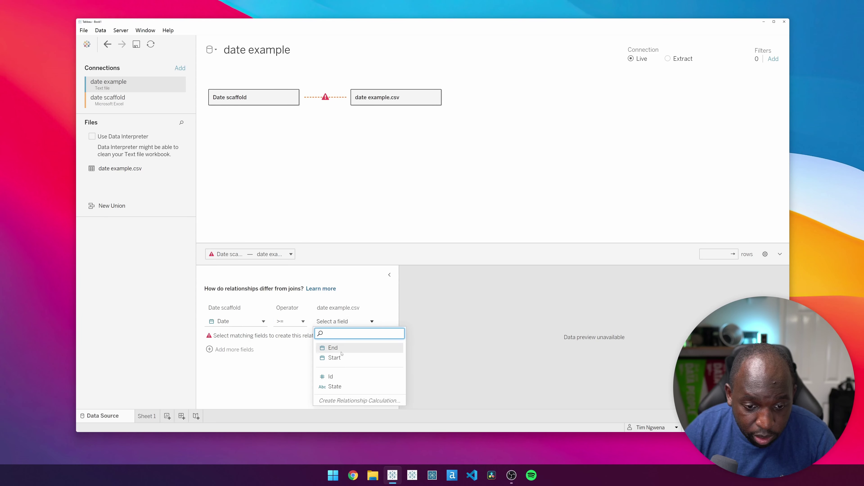
{"action": "left_click", "coordinate": [370, 358]}
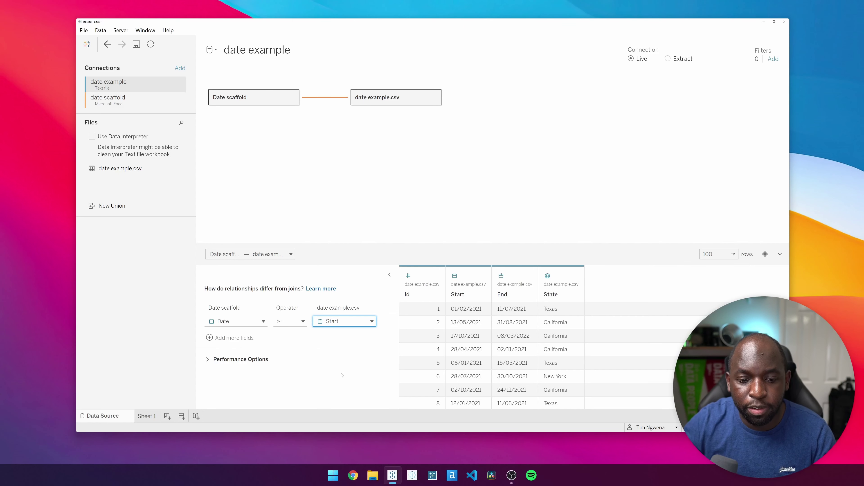
Add a second relationship condition, Date <= End.
{"action": "left_click", "coordinate": [238, 337]}
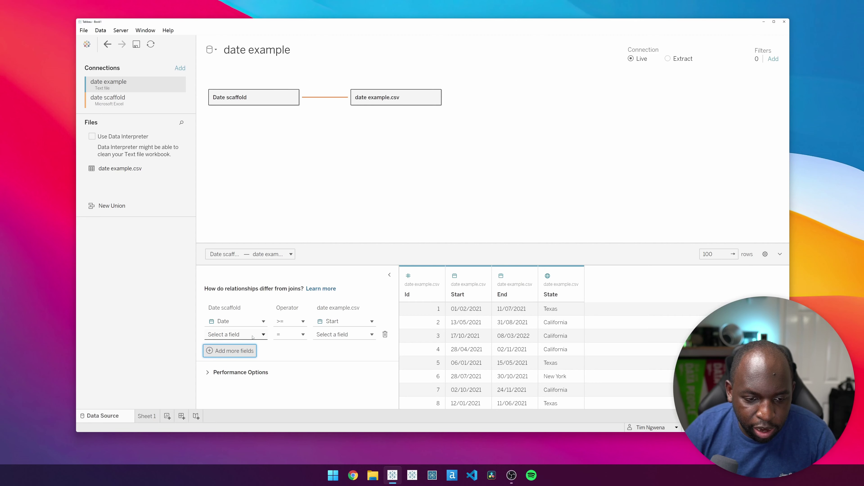
{"action": "left_click", "coordinate": [250, 335]}
{"action": "left_click", "coordinate": [255, 363]}
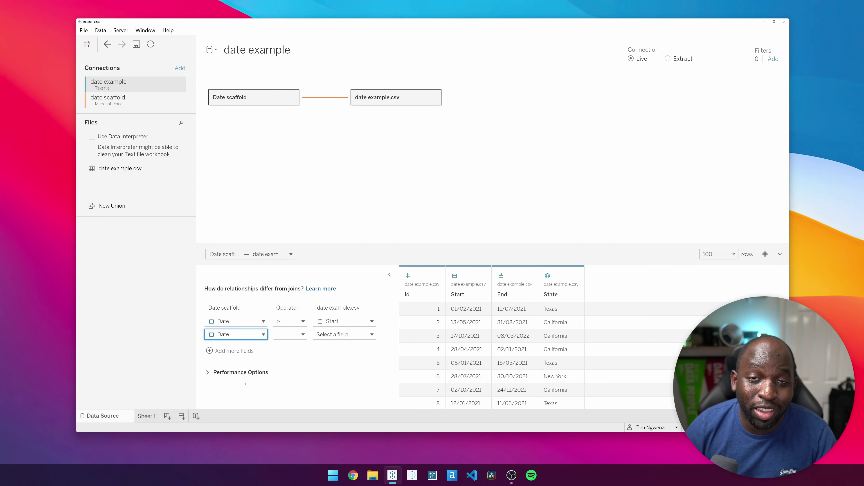
{"action": "left_click", "coordinate": [287, 335]}
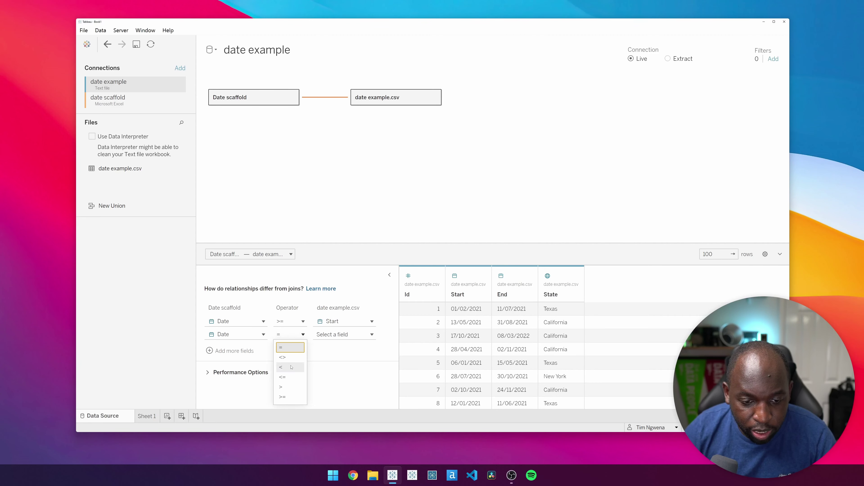
{"action": "left_click", "coordinate": [290, 378]}
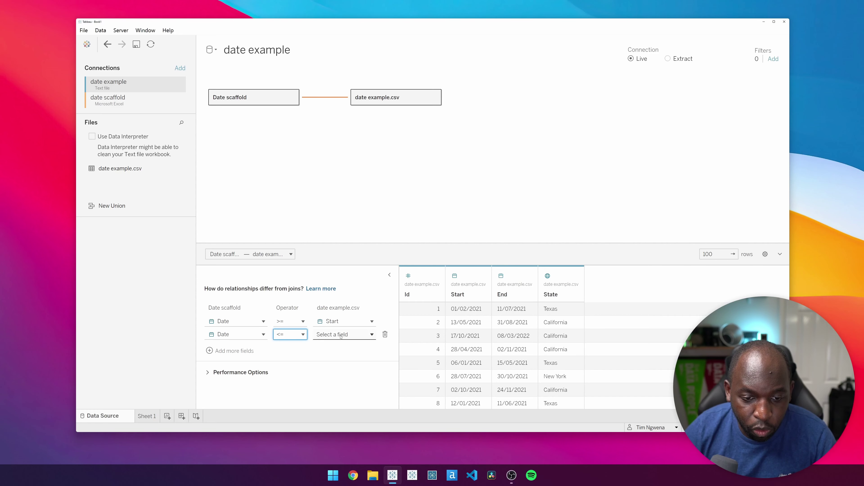
{"action": "left_click", "coordinate": [360, 334]}
{"action": "left_click", "coordinate": [348, 261]}
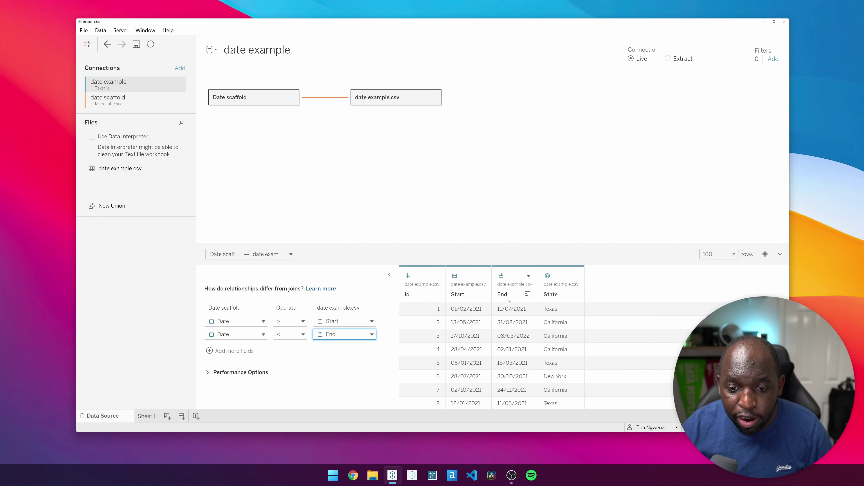
Check the Date scaffold table's fields and the relationship conditions, then go to Sheet 1.
{"action": "left_click", "coordinate": [264, 96]}
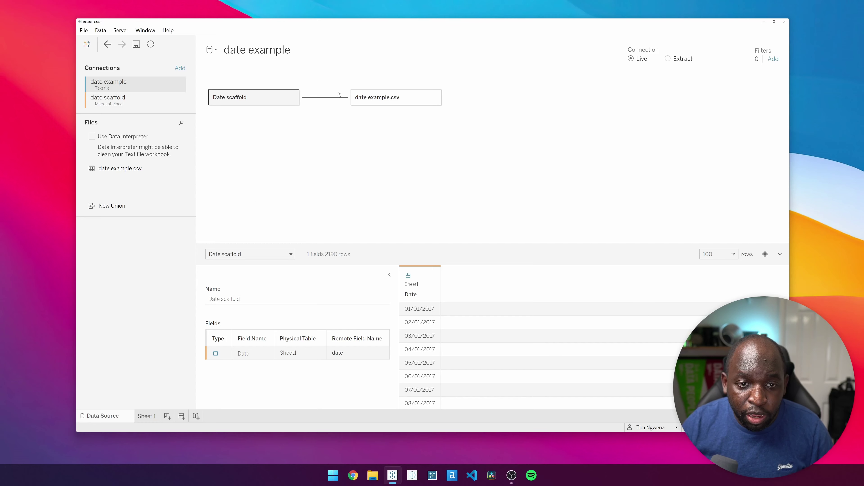
{"action": "left_click", "coordinate": [324, 97]}
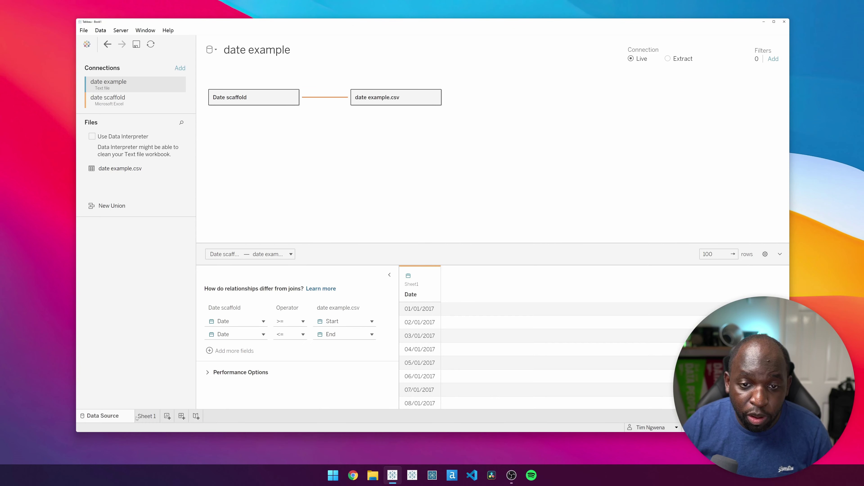
{"action": "left_click", "coordinate": [143, 416]}
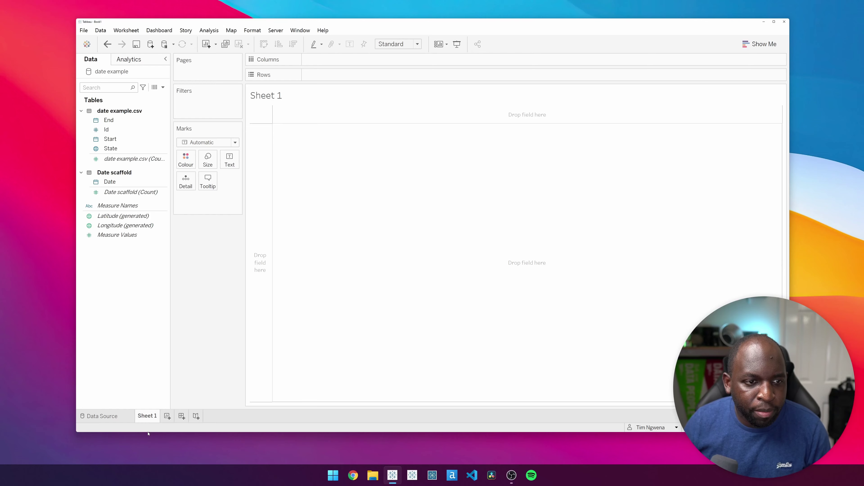
Place Date on Columns as a continuous Month axis.
{"action": "left_click", "coordinate": [166, 157]}
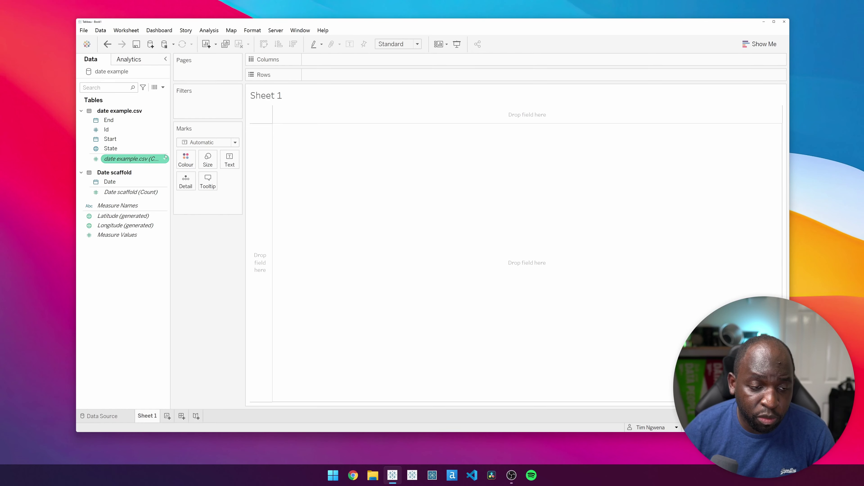
{"action": "left_click_drag", "start_coordinate": [110, 181], "coordinate": [336, 75]}
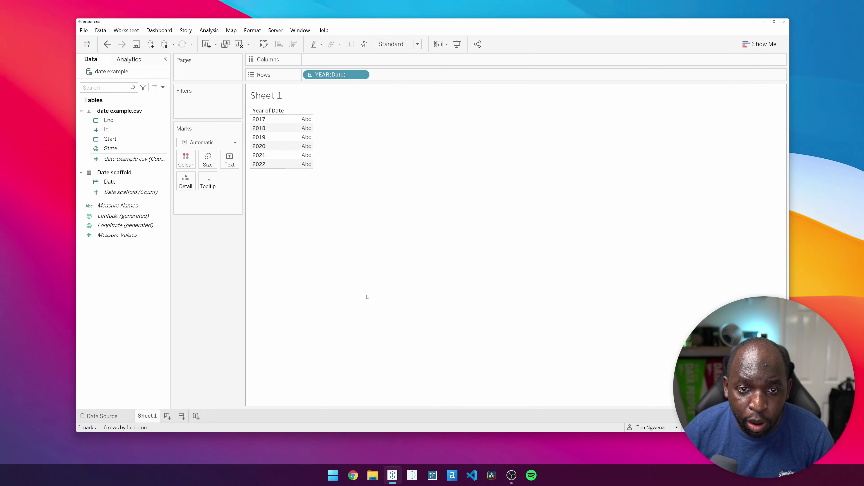
{"action": "left_click", "coordinate": [362, 74]}
{"action": "left_click", "coordinate": [364, 279]}
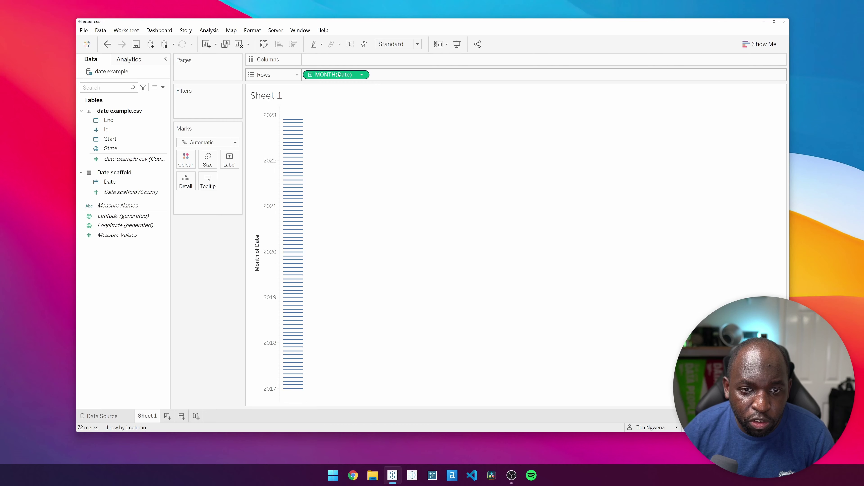
{"action": "left_click_drag", "start_coordinate": [338, 75], "coordinate": [335, 59]}
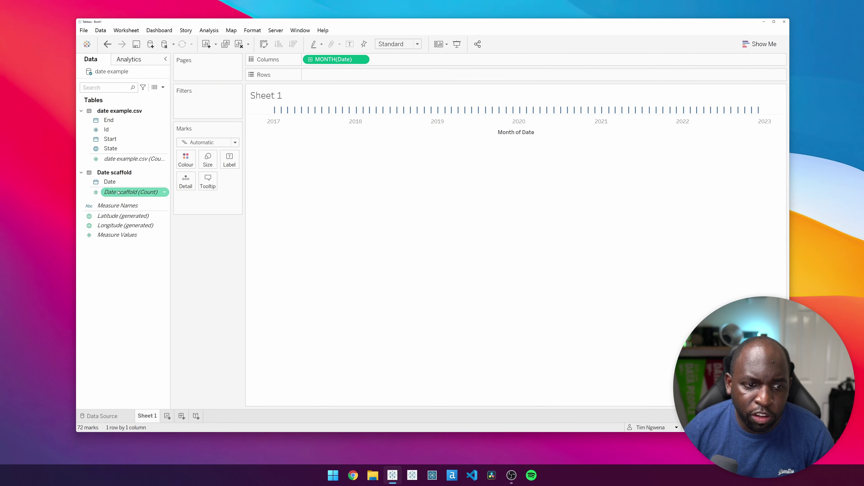
Try CNT(Date scaffold) on Rows, then drag it off the chart.
{"action": "left_click_drag", "start_coordinate": [118, 192], "coordinate": [350, 76]}
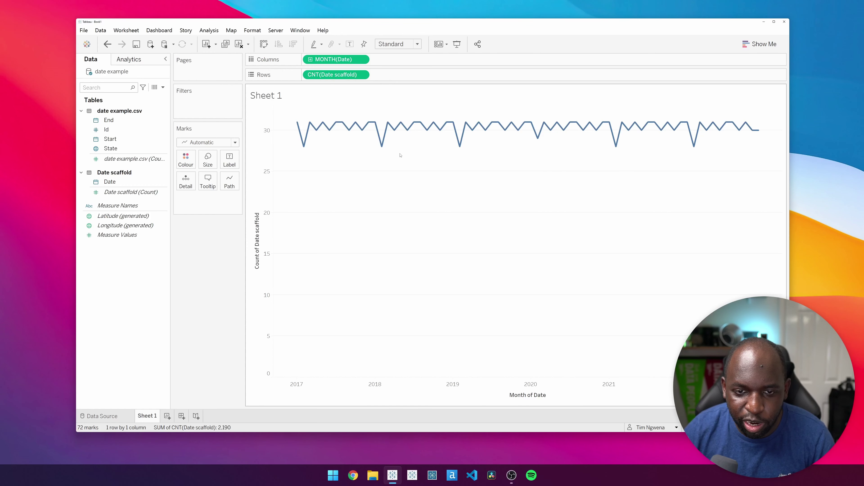
{"action": "mouse_move", "coordinate": [382, 148]}
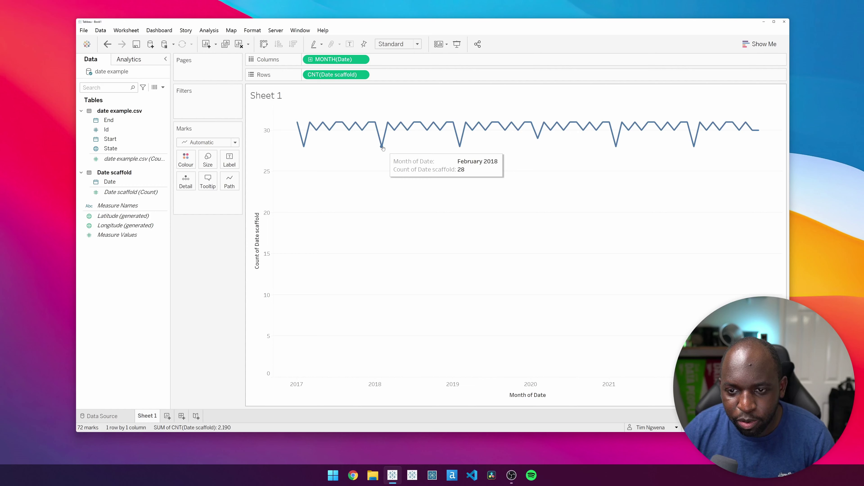
{"action": "mouse_move", "coordinate": [538, 139]}
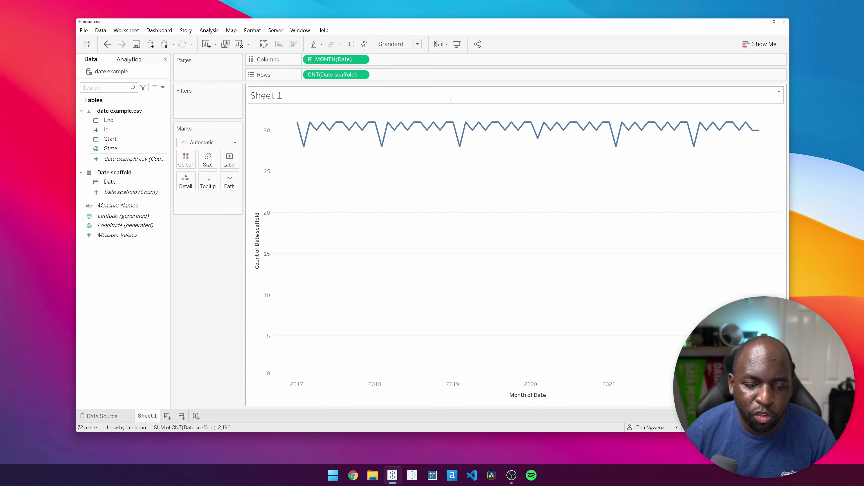
{"action": "left_click_drag", "start_coordinate": [325, 75], "coordinate": [262, 239]}
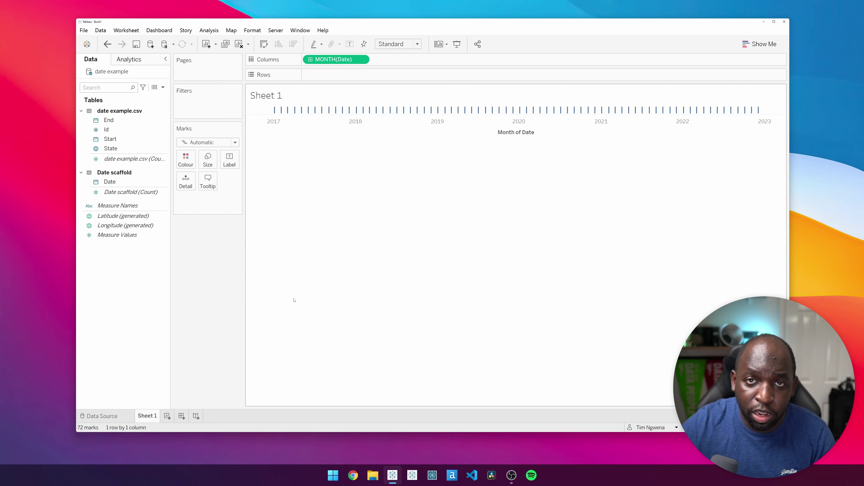
Add Id to Marks as Count (Distinct) and plot CNTD(Id) on Rows as a monthly line.
{"action": "left_click_drag", "start_coordinate": [106, 129], "coordinate": [216, 214]}
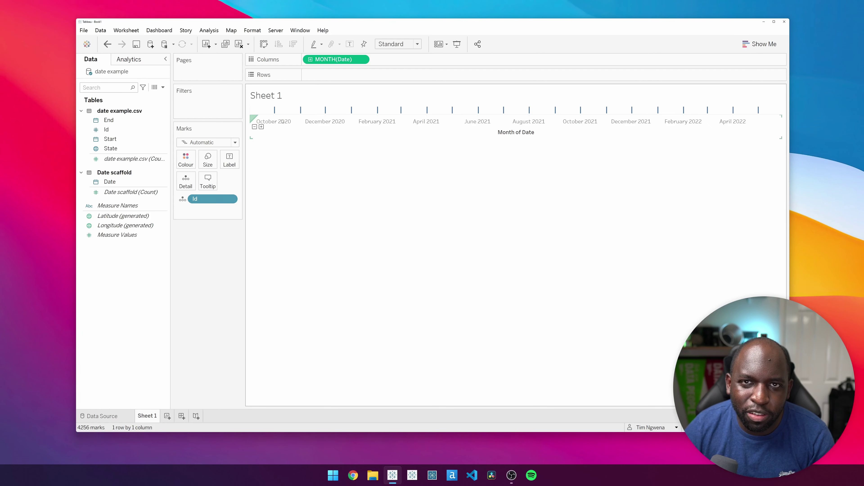
{"action": "left_click", "coordinate": [227, 198]}
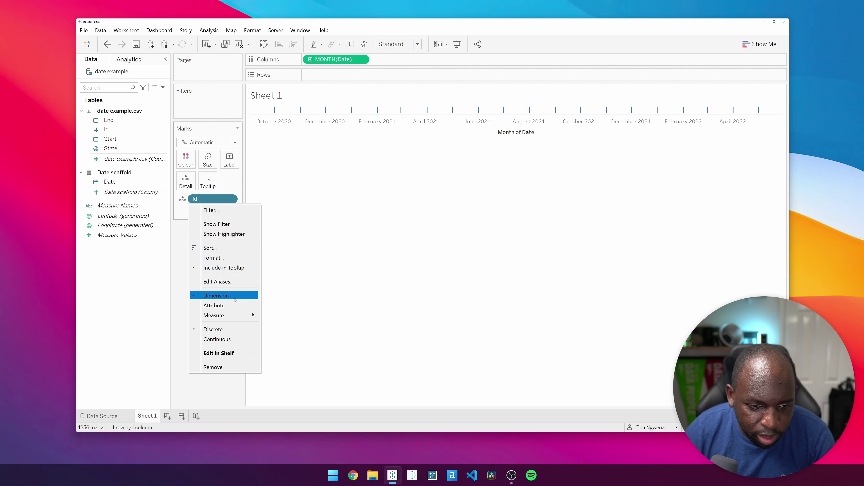
{"action": "mouse_move", "coordinate": [234, 315]}
{"action": "left_click", "coordinate": [305, 356]}
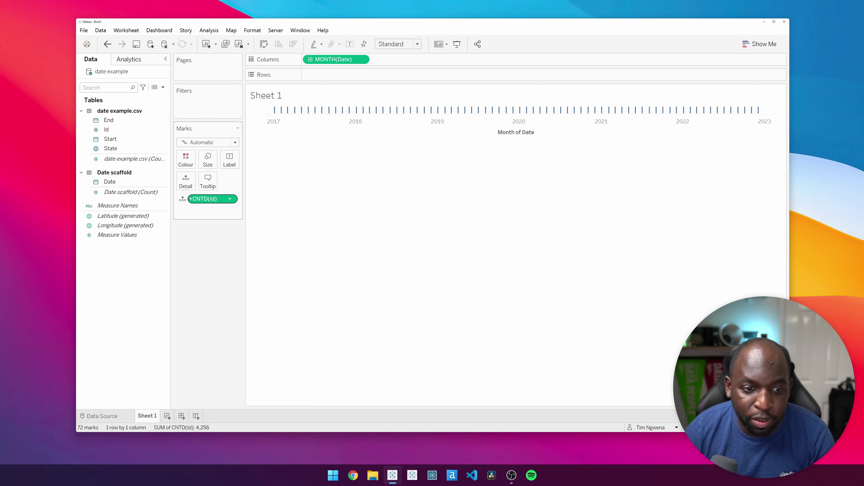
{"action": "left_click_drag", "start_coordinate": [207, 199], "coordinate": [331, 80]}
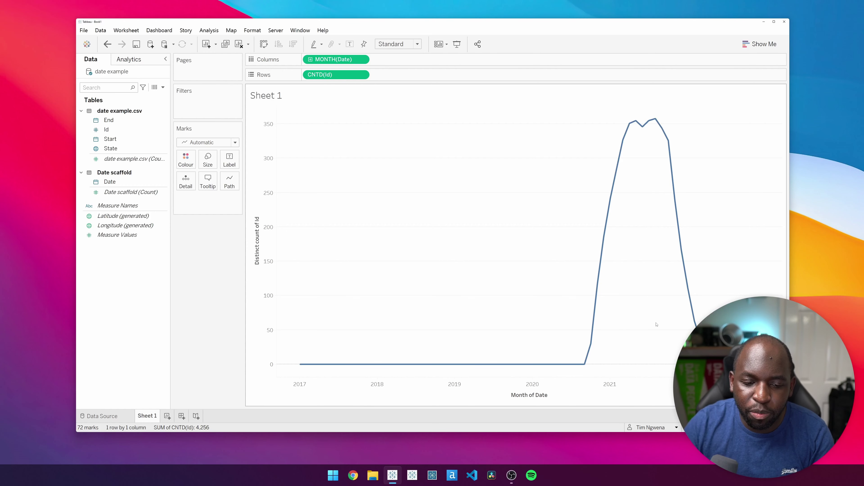
{"action": "mouse_move", "coordinate": [584, 364]}
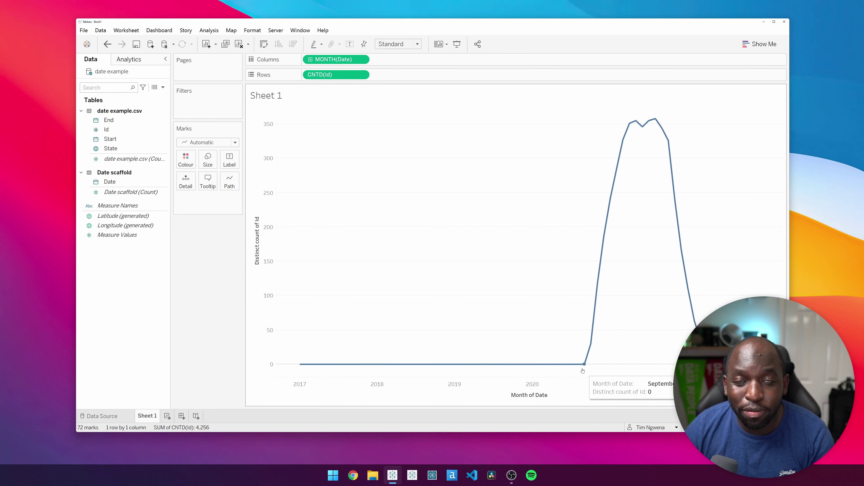
{"action": "mouse_move", "coordinate": [592, 343]}
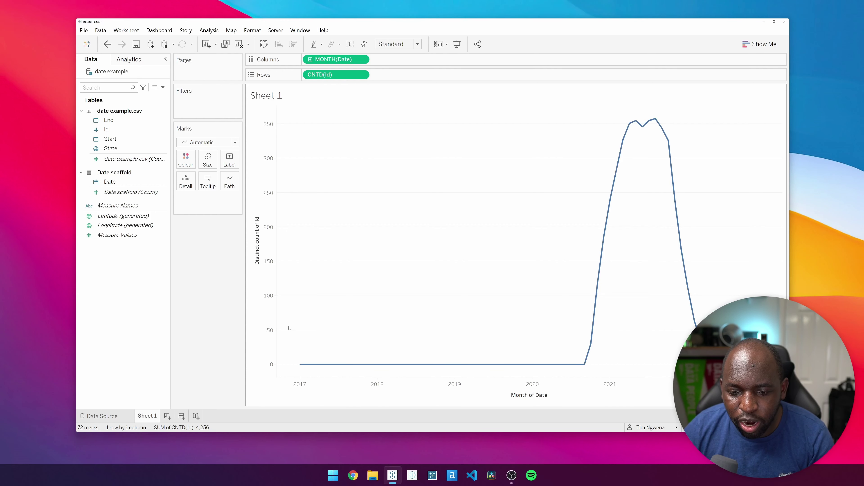
Exclude the flat zero-count months from 2017 to 2020 at the start of the line.
{"action": "left_click_drag", "start_coordinate": [292, 313], "coordinate": [585, 409]}
{"action": "right_click", "coordinate": [583, 367]}
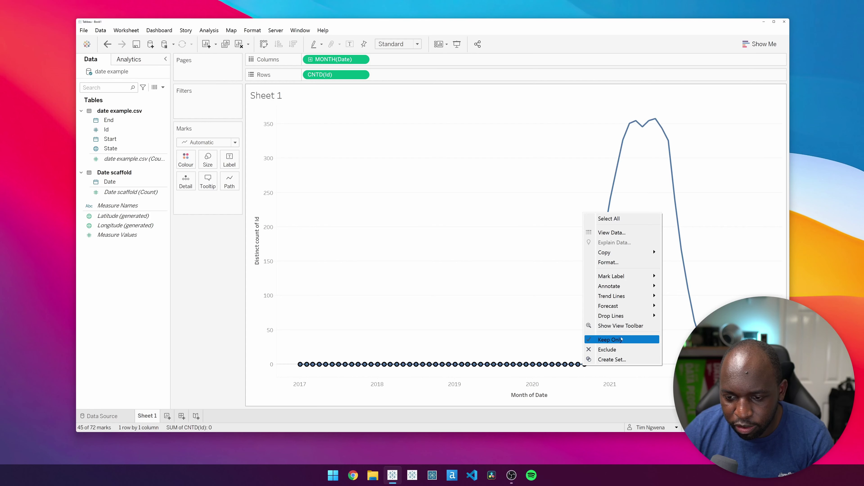
{"action": "left_click", "coordinate": [619, 351]}
Exclude the six trailing zero-count months near June 2022, leaving 21 months from September 2020.
{"action": "mouse_move", "coordinate": [631, 320]}
{"action": "left_mouse_down"}
{"action": "mouse_move", "coordinate": [667, 377]}
{"action": "mouse_move", "coordinate": [704, 377]}
{"action": "mouse_move", "coordinate": [665, 304]}
{"action": "mouse_move", "coordinate": [664, 366]}
{"action": "mouse_move", "coordinate": [704, 378]}
{"action": "left_mouse_up"}
{"action": "right_click", "coordinate": [744, 319]}
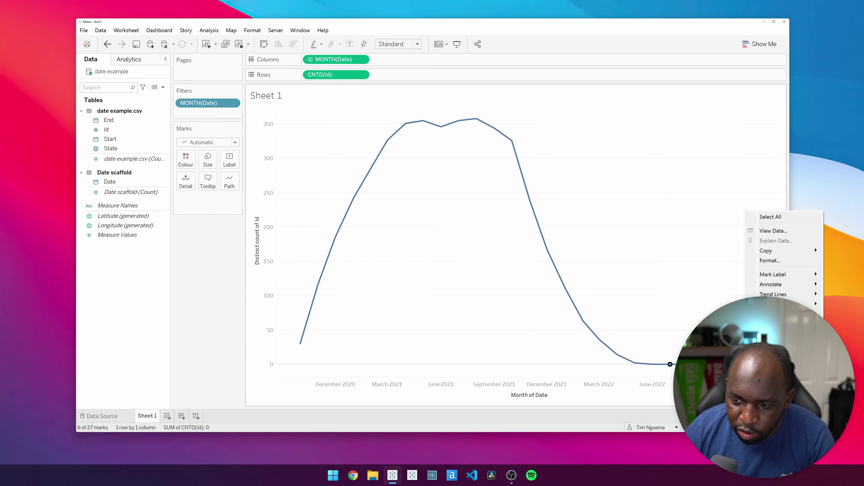
{"action": "left_click", "coordinate": [769, 274]}
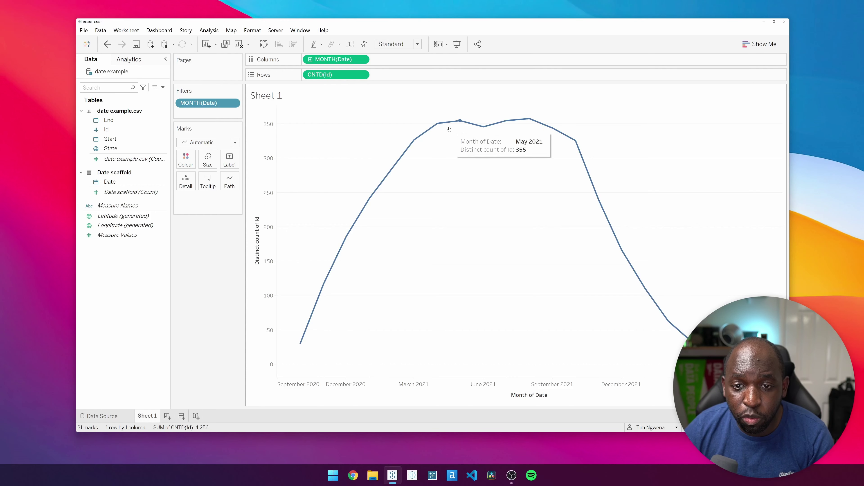
{"action": "mouse_move", "coordinate": [462, 124]}
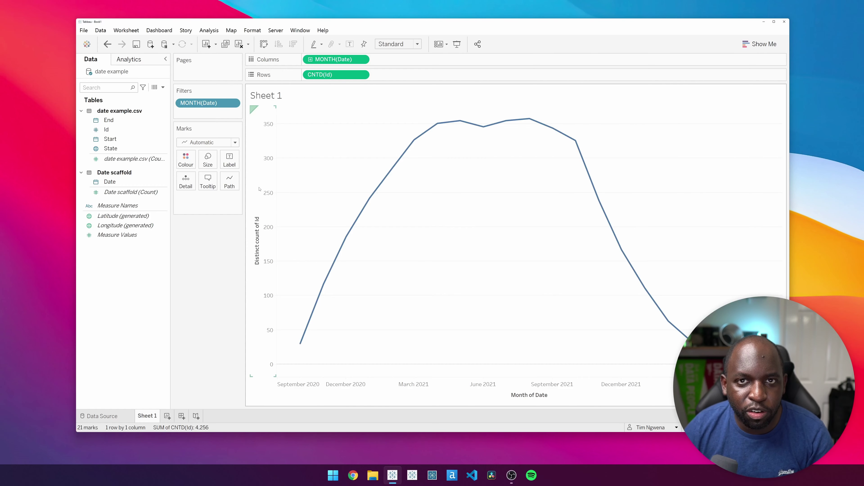
Colour the line by State to draw five lines: Alaska, California, Iowa, New York, Texas.
{"action": "left_click_drag", "start_coordinate": [110, 149], "coordinate": [186, 160]}
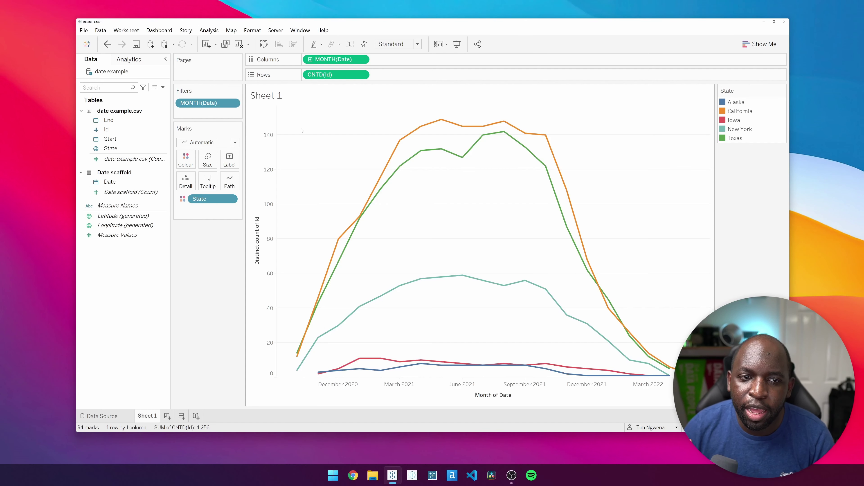
{"action": "left_click", "coordinate": [133, 159]}
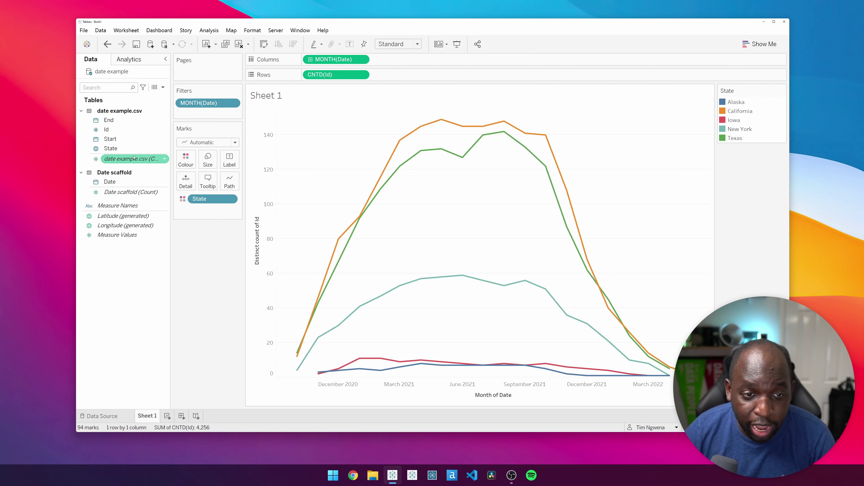
{"action": "mouse_move", "coordinate": [442, 125]}
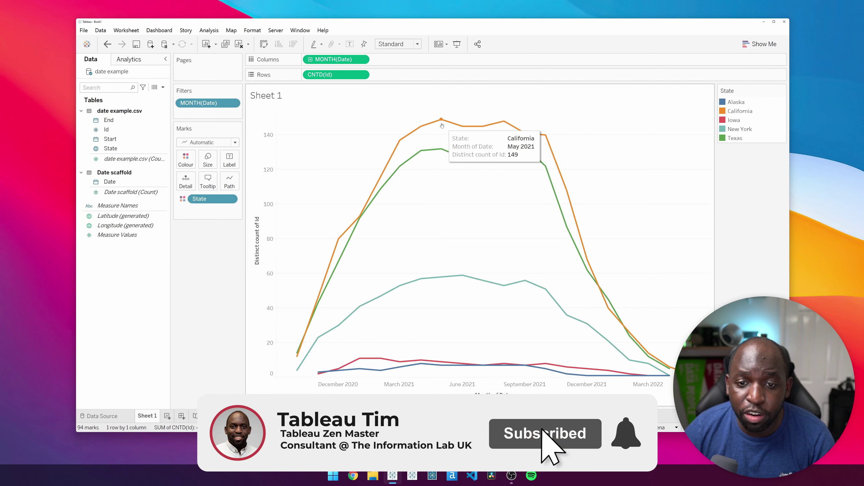